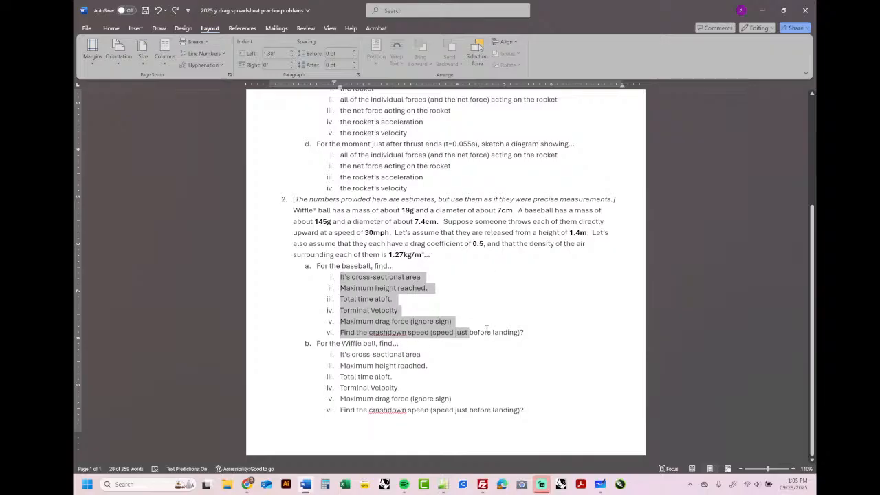
# Place the Word practice problems side by side with the Google Sheets answer key, with the full text of problem 2 in view
pyautogui.click(439, 366)
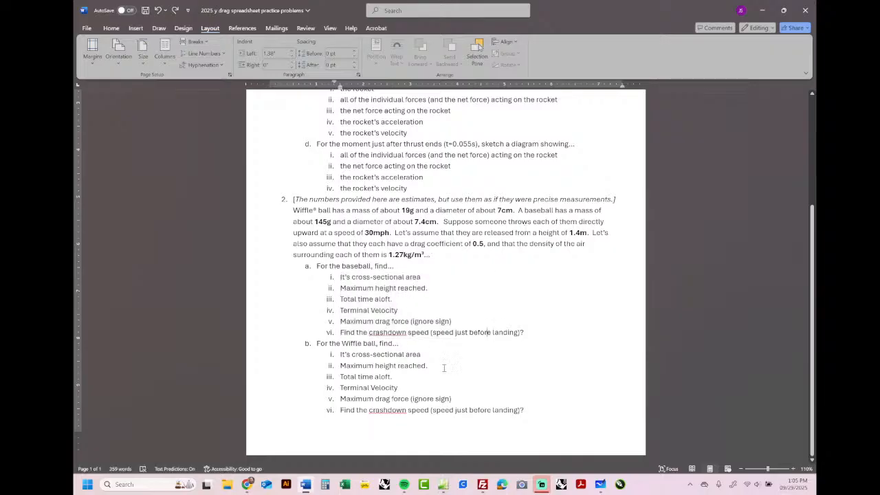
pyautogui.click(783, 10)
pyautogui.moveTo(562, 79); pyautogui.dragTo(803, 82)
pyautogui.click(361, 47)
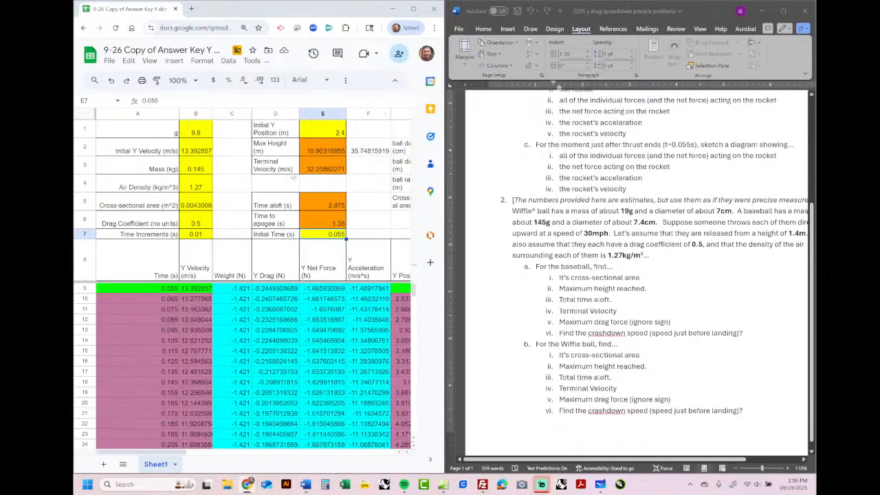
pyautogui.click(646, 231)
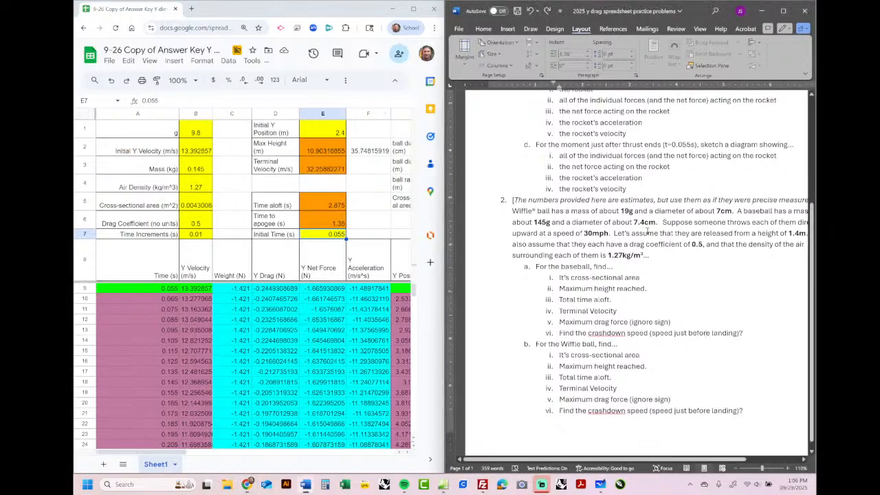
pyautogui.moveTo(595, 459); pyautogui.dragTo(624, 462)
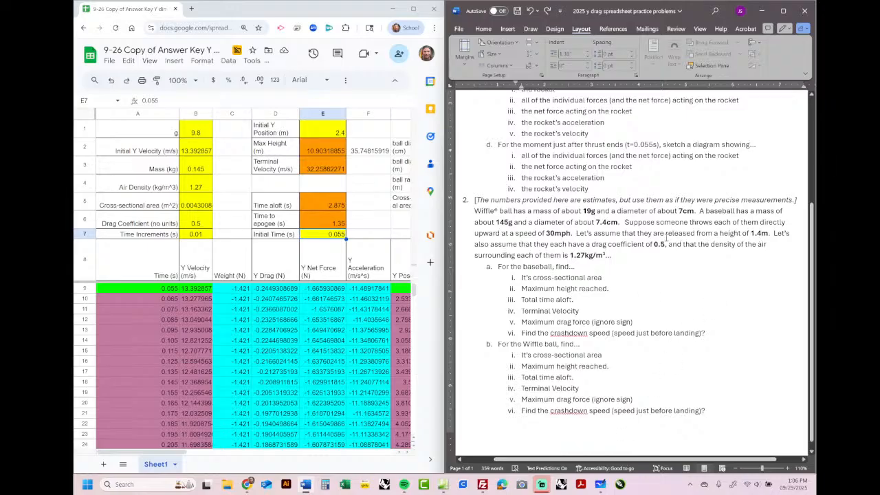
# Set the spreadsheet's initial Y position to 1.4 m and its initial time to 0 s
pyautogui.click(333, 129)
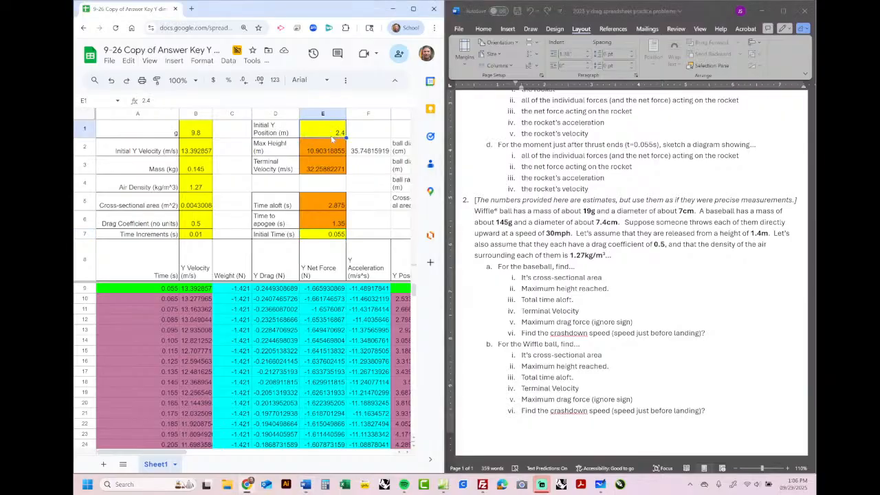
pyautogui.write('1.4')
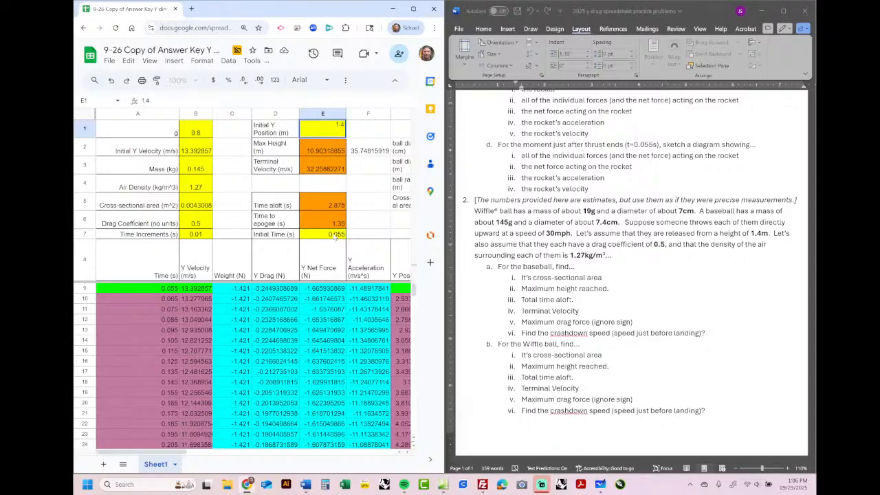
pyautogui.click(335, 236)
pyautogui.write('0')
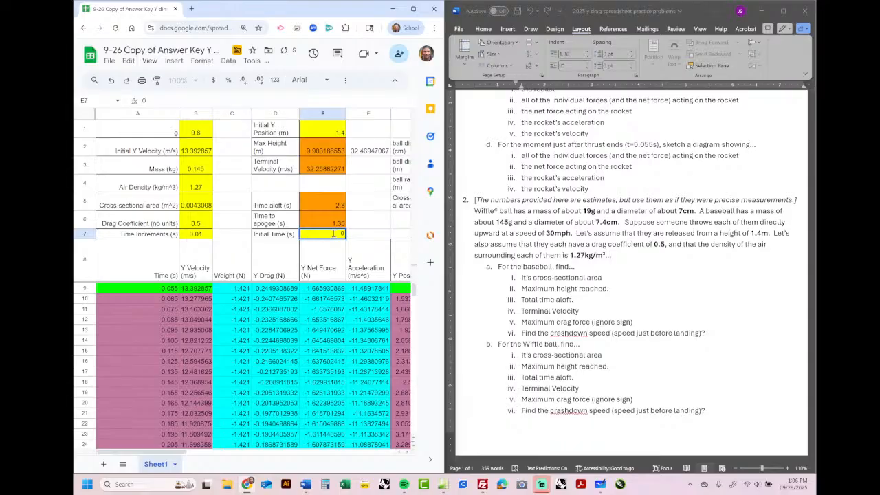
pyautogui.click(362, 220)
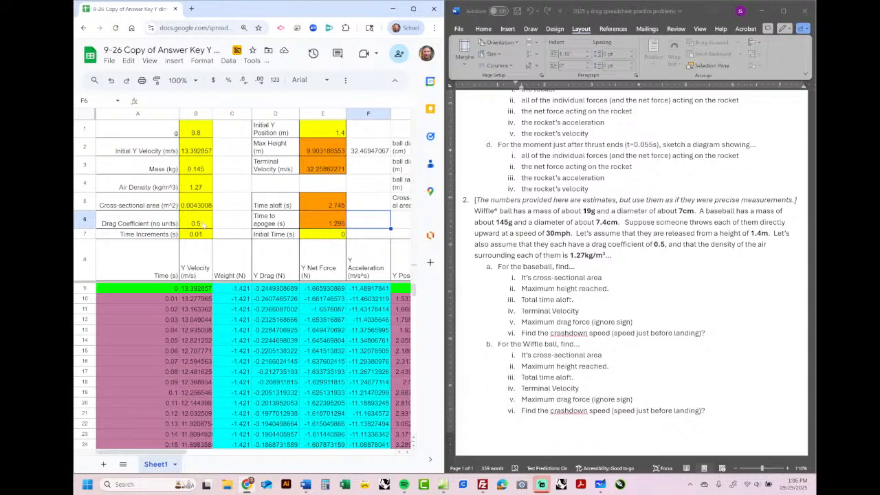
# Enter the initial Y velocity in B2 as the throwing speed converted from mph, =30/2.24
pyautogui.click(195, 137)
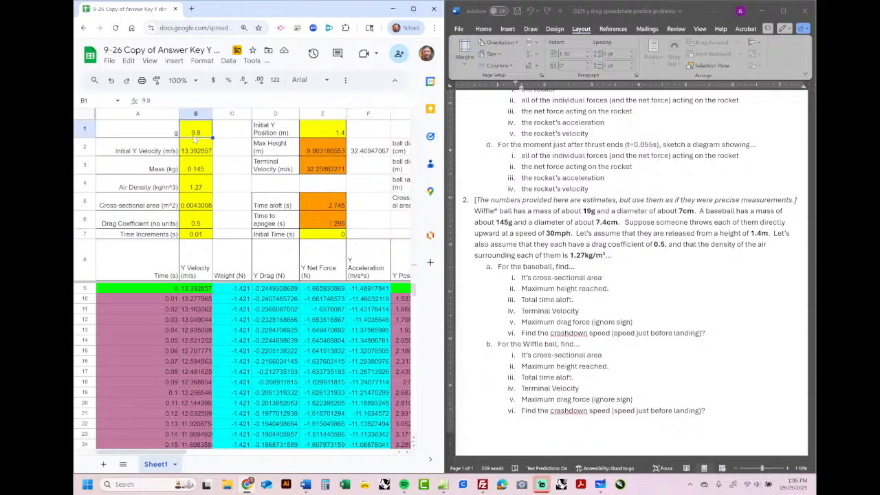
pyautogui.click(197, 151)
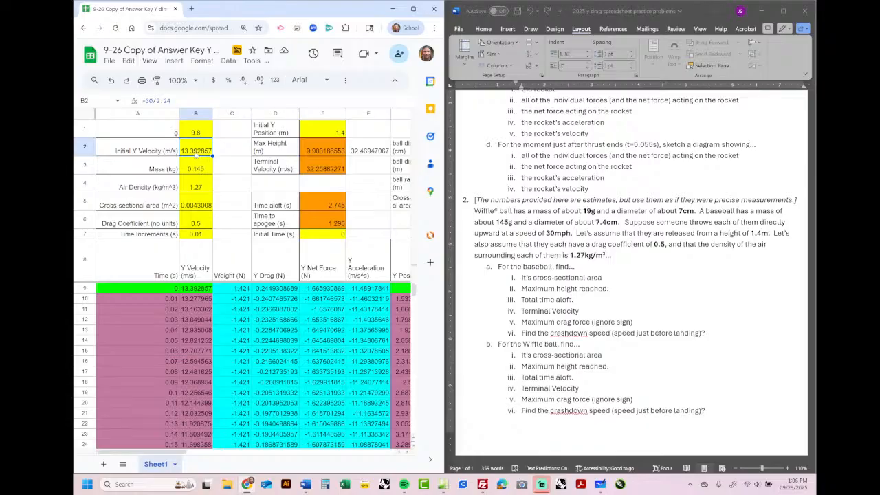
pyautogui.write('=30')
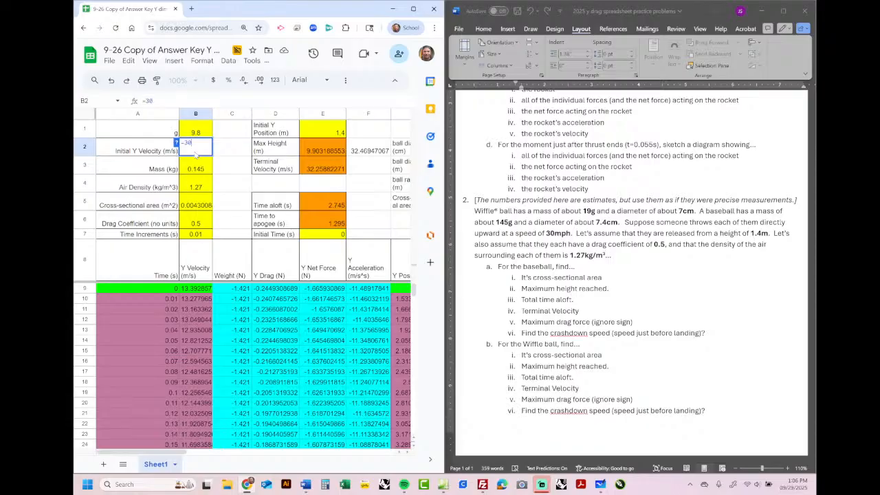
pyautogui.write('/2.24')
pyautogui.press('Return')
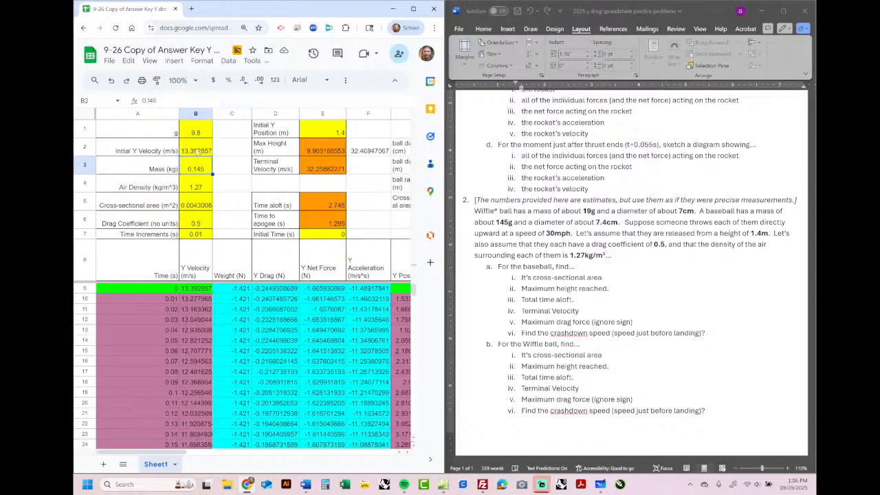
pyautogui.click(198, 152)
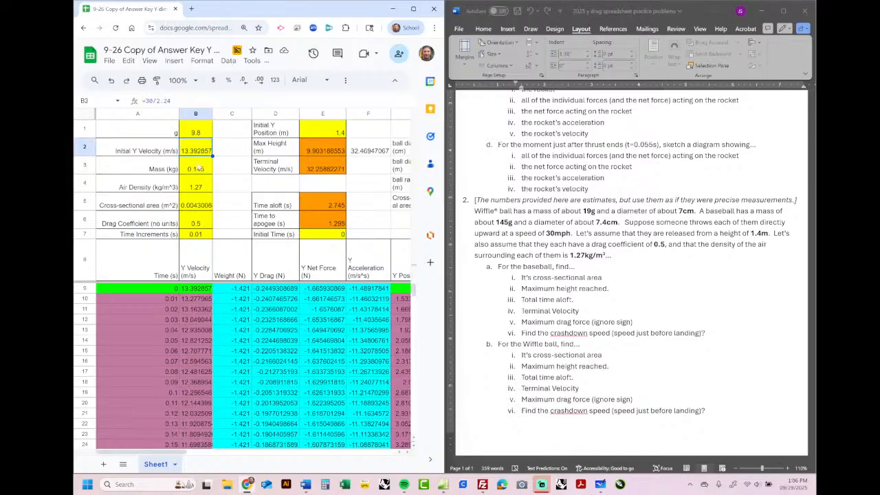
# Enter the baseball's mass in B3 as grams converted to kilograms, =145/1000
pyautogui.click(202, 173)
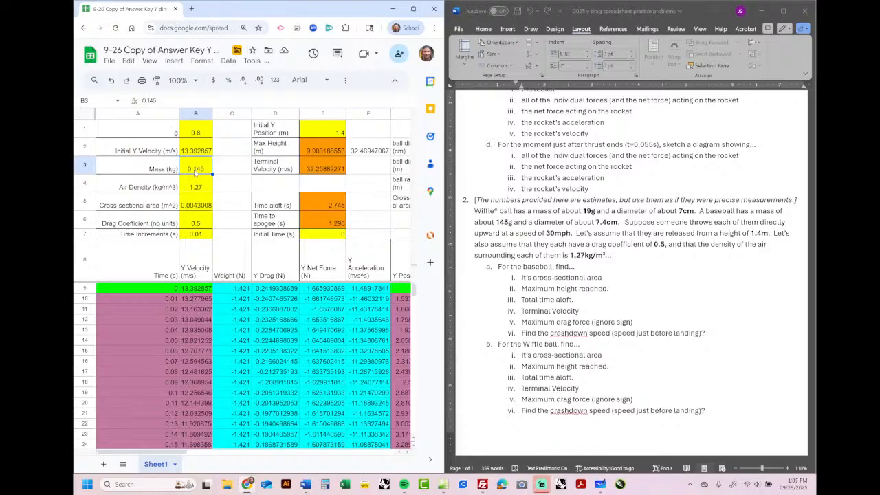
pyautogui.write('=1')
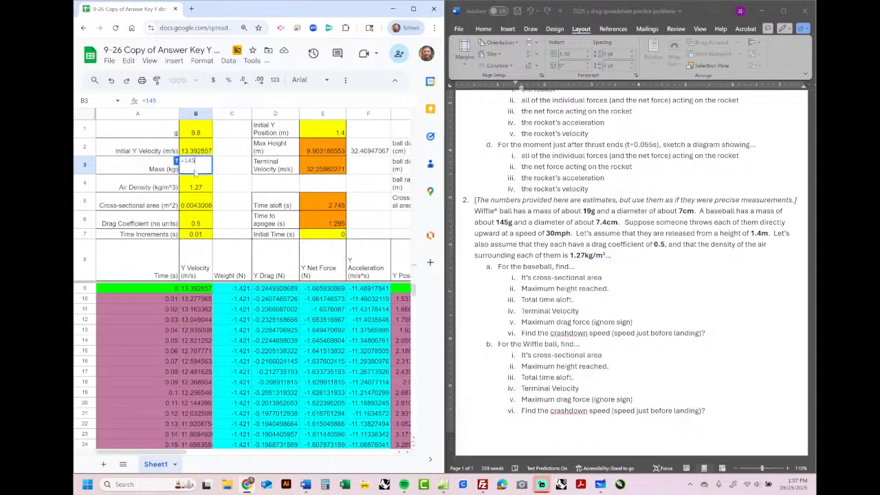
pyautogui.write('45/100')
pyautogui.press('Return')
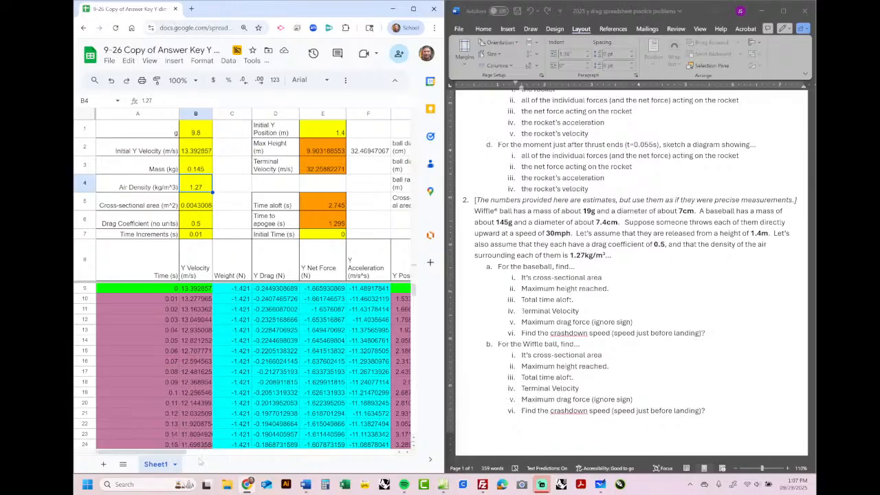
# Examine the ball diameter, radius and cross-sectional area cells in H2:H5, including the pi-based area formula
pyautogui.hscroll(3, 206, 460)
pyautogui.hscroll(3, 210, 459)
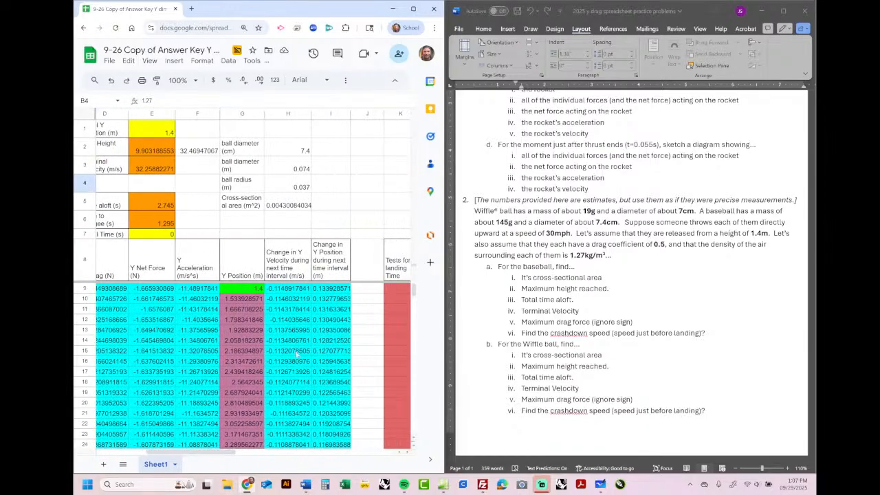
pyautogui.click(251, 150)
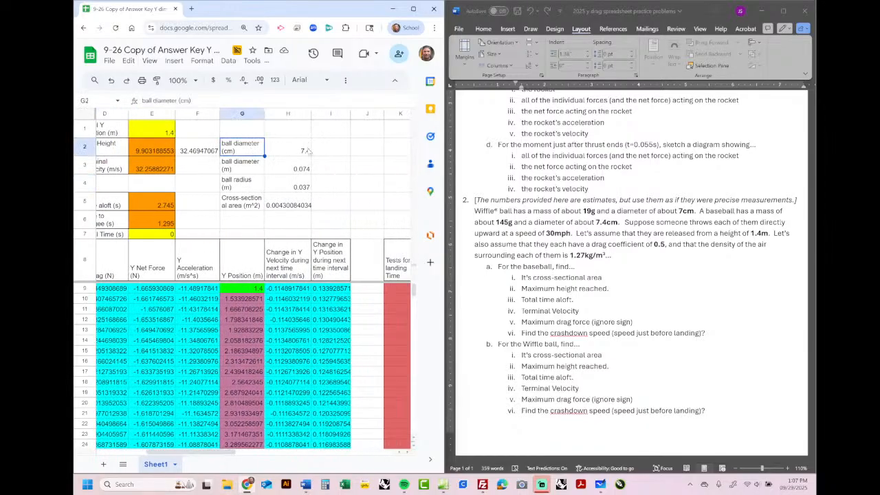
pyautogui.click(305, 150)
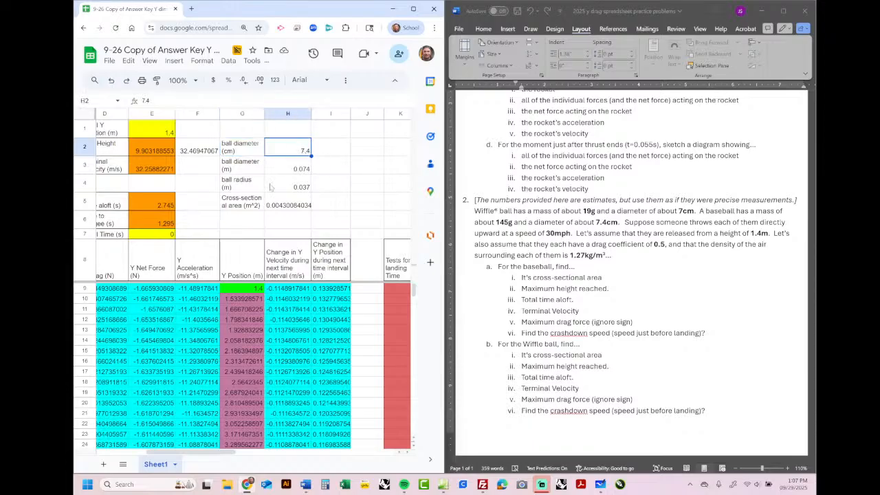
pyautogui.click(282, 171)
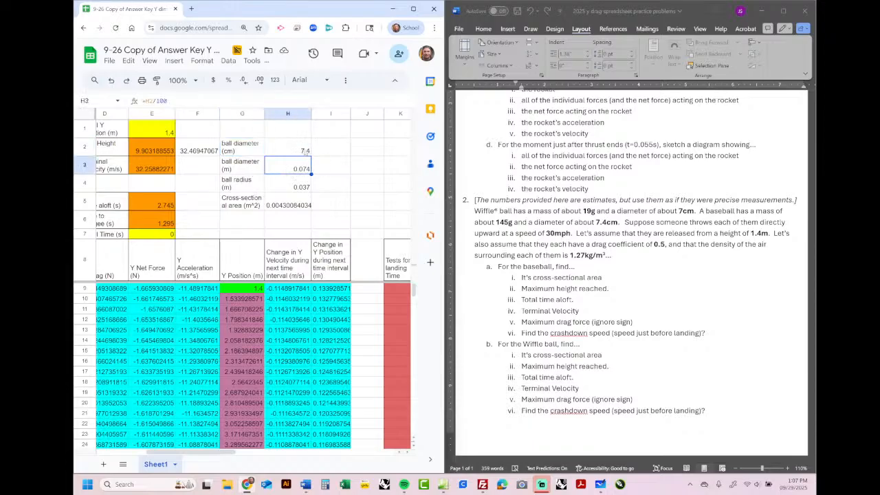
pyautogui.click(297, 191)
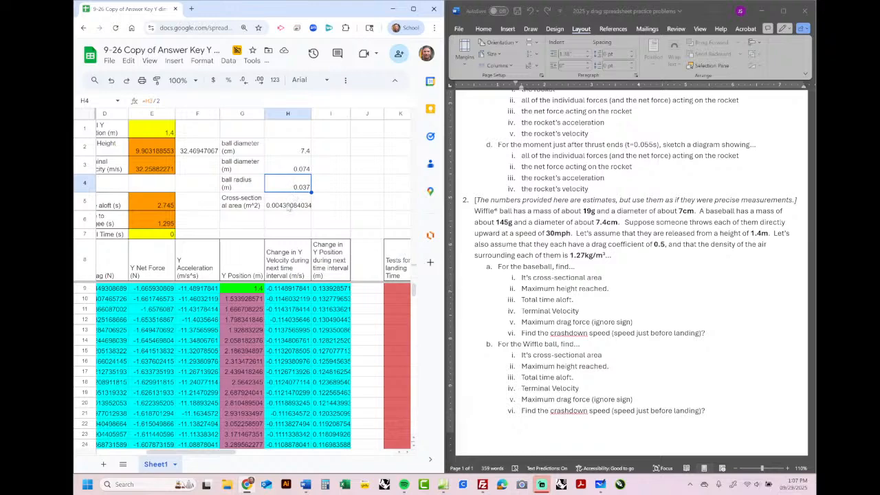
pyautogui.click(284, 207)
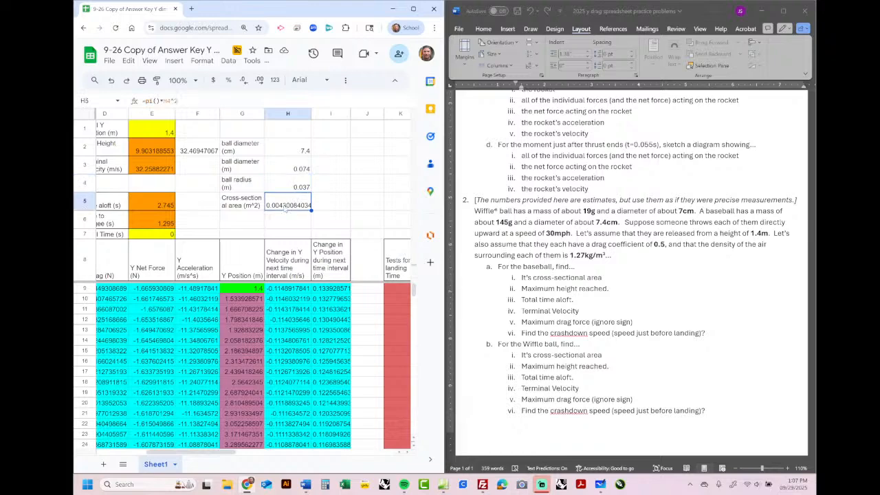
pyautogui.doubleClick(284, 204)
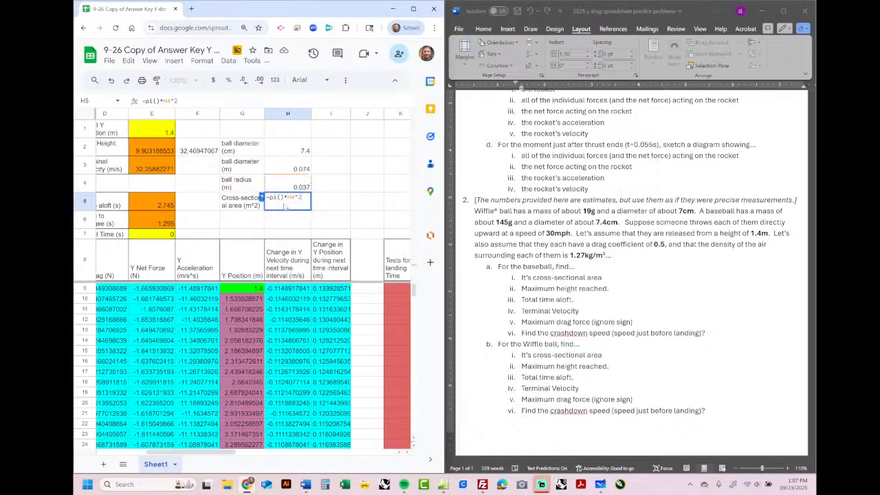
pyautogui.moveTo(285, 197); pyautogui.dragTo(268, 197)
pyautogui.press('Return')
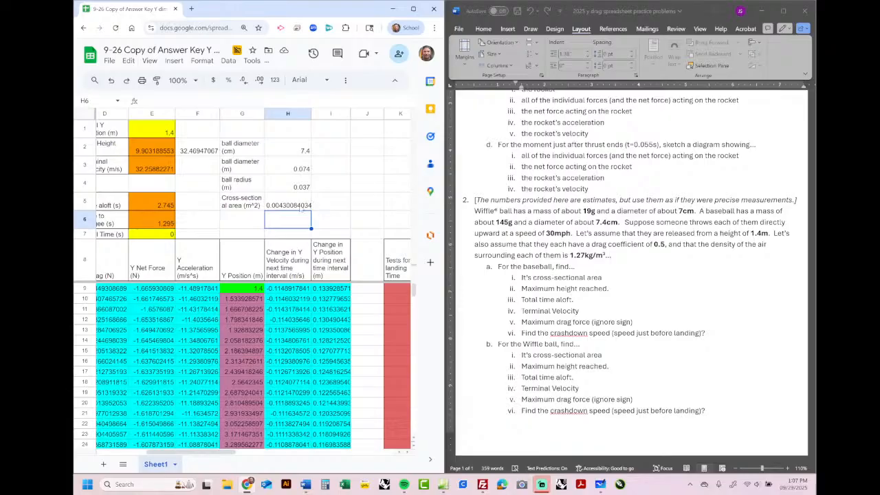
# Link the cross-sectional area input in B5 to the calculated area with the formula =H5
pyautogui.moveTo(222, 452); pyautogui.dragTo(176, 463)
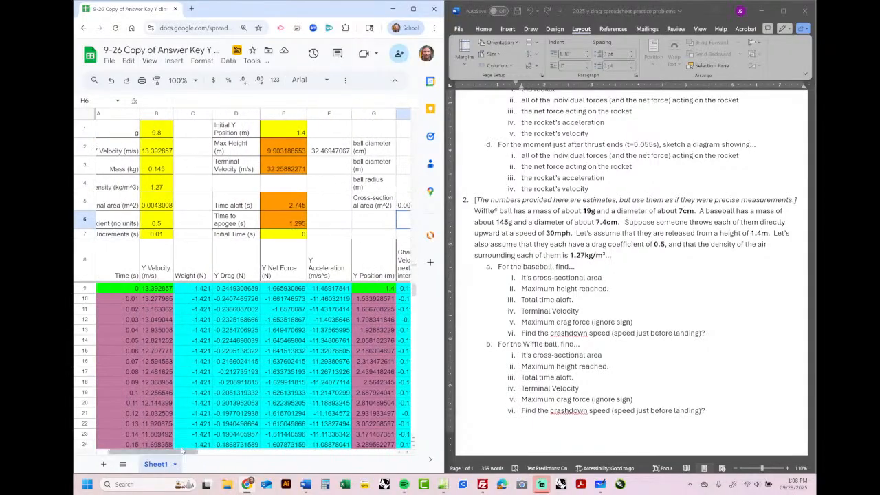
pyautogui.click(157, 199)
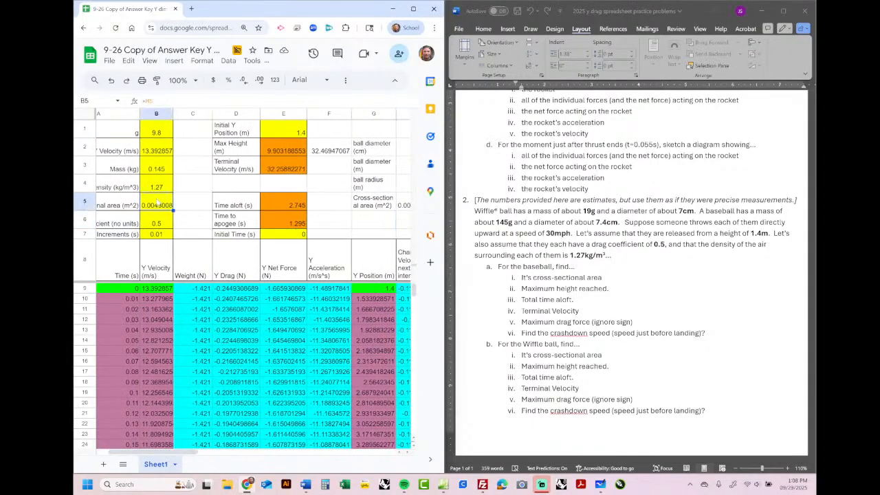
pyautogui.write('=')
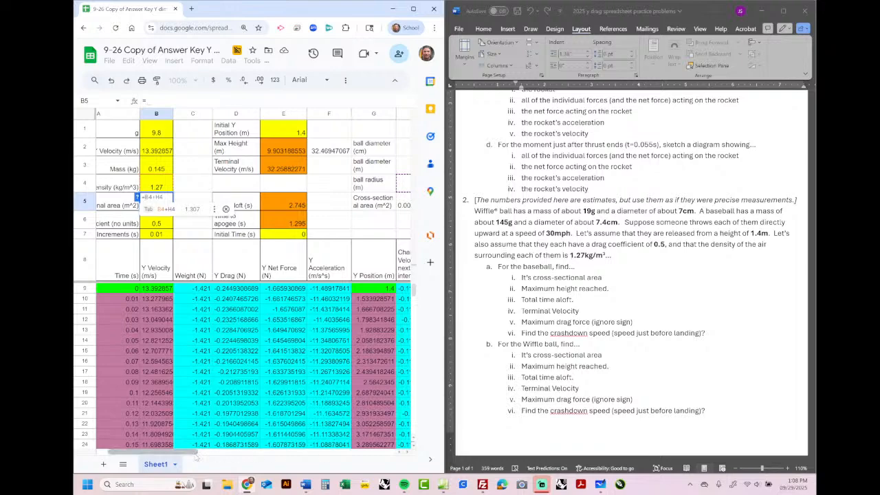
pyautogui.hscroll(2, 195, 457)
pyautogui.click(349, 205)
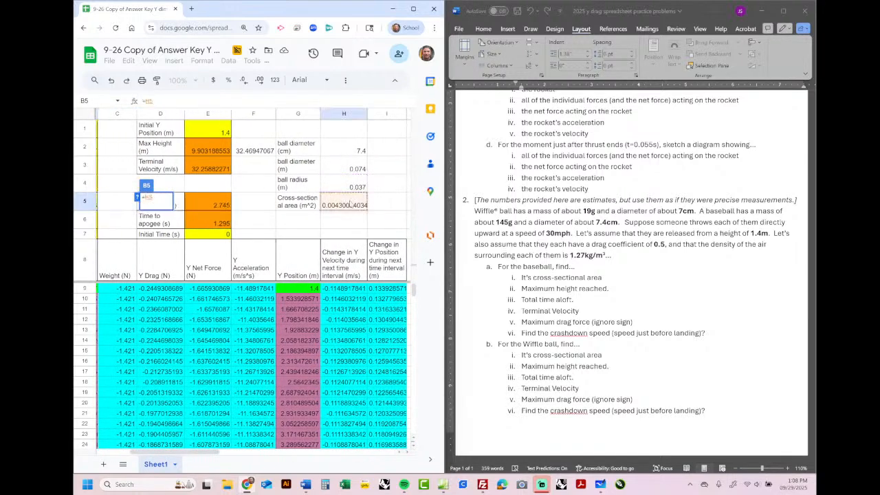
pyautogui.press('Return')
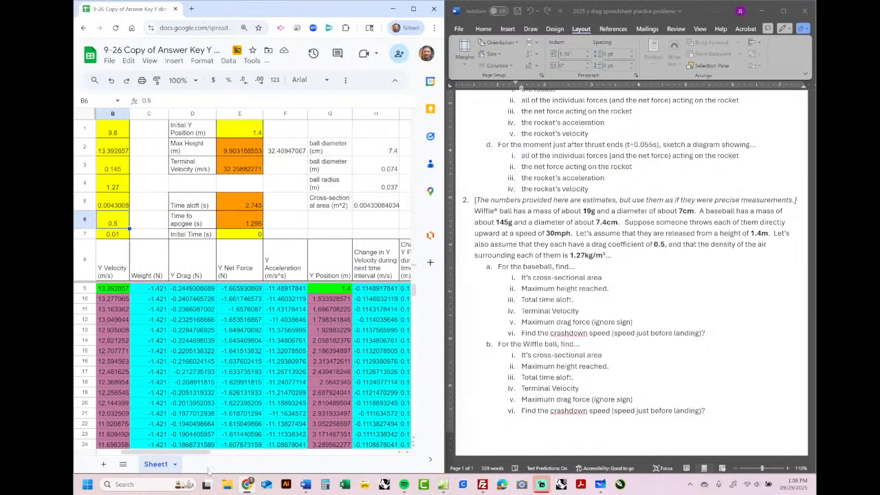
# Record 0.0043008m² after the baseball's cross-sectional area question in the Word document
pyautogui.hscroll(-2, 200, 457)
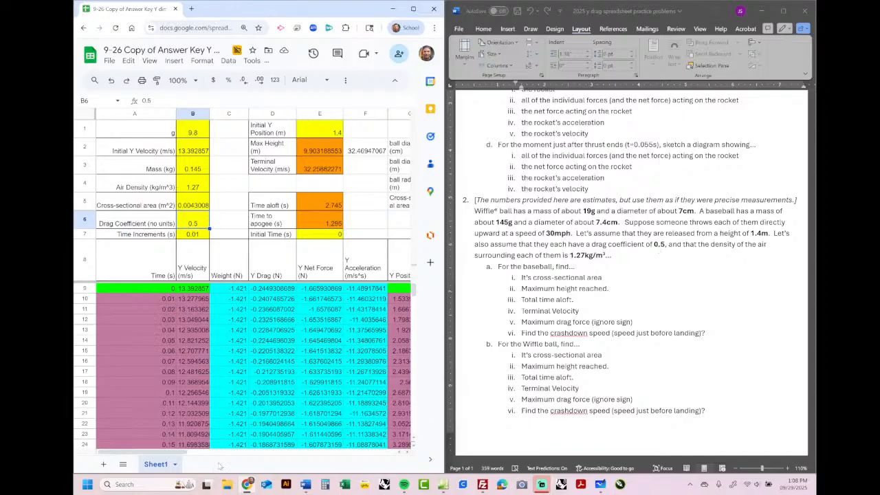
pyautogui.moveTo(182, 452); pyautogui.dragTo(189, 451)
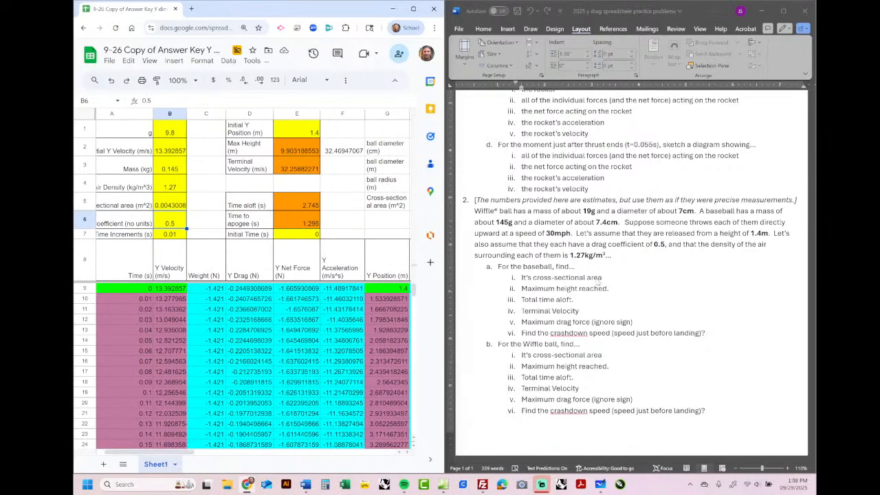
pyautogui.click(603, 279)
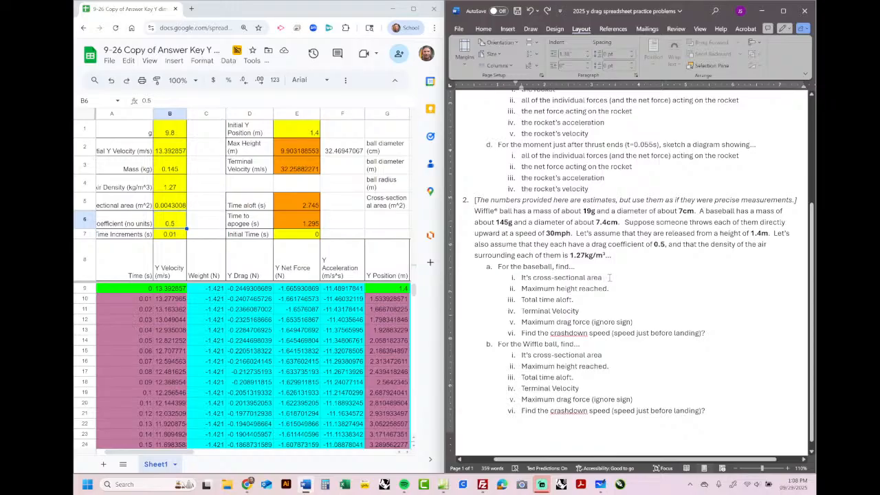
pyautogui.write('0.0')
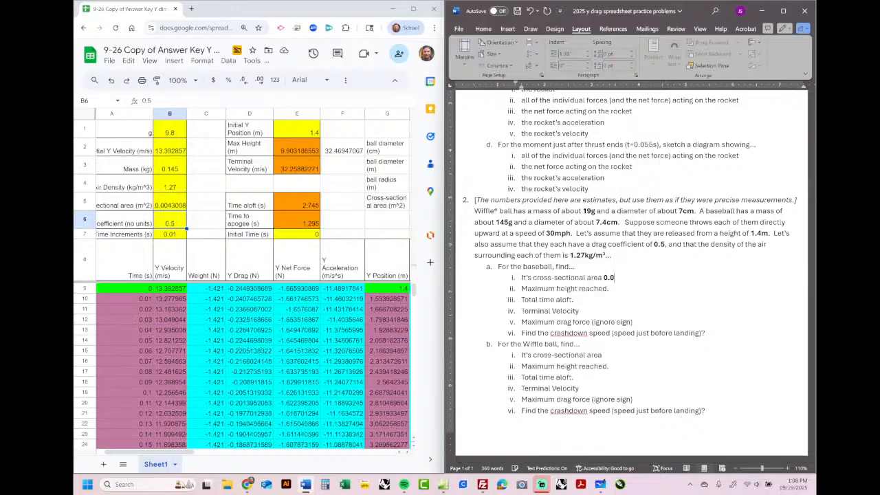
pyautogui.write('043008')
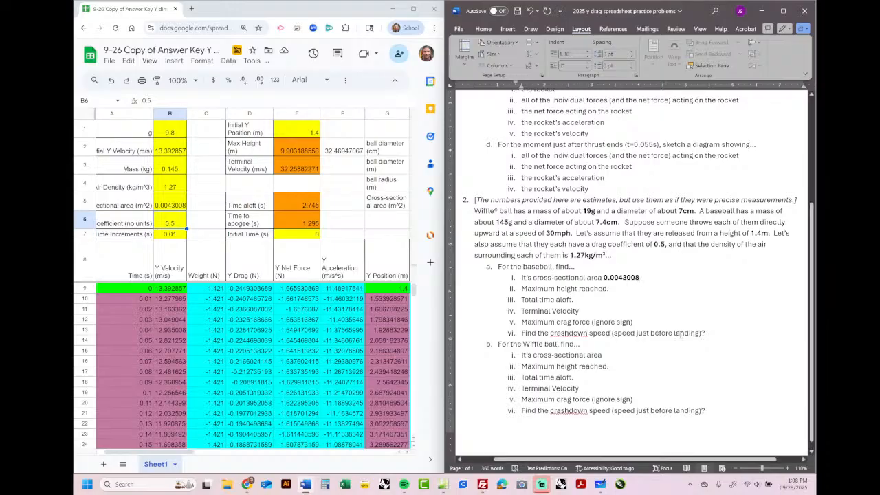
pyautogui.write('m²')
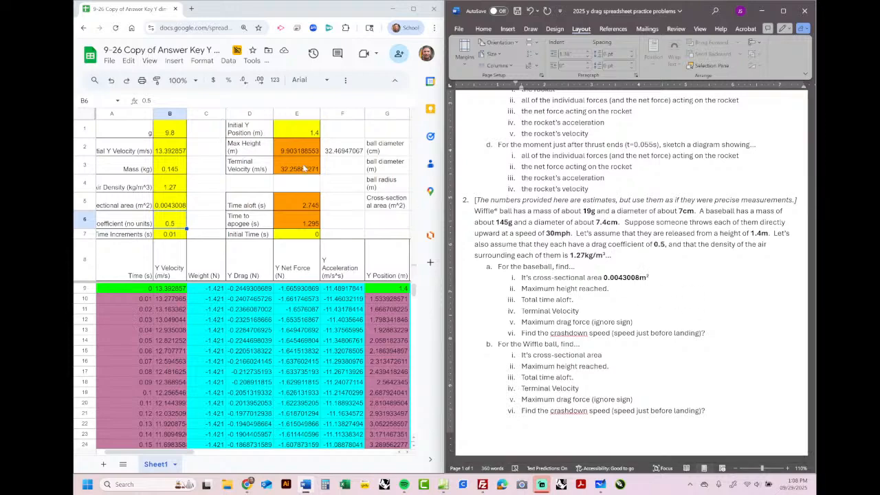
# Record 9.903m in bold after the baseball's maximum height question in the Word document
pyautogui.click(618, 289)
pyautogui.write('9.9m')
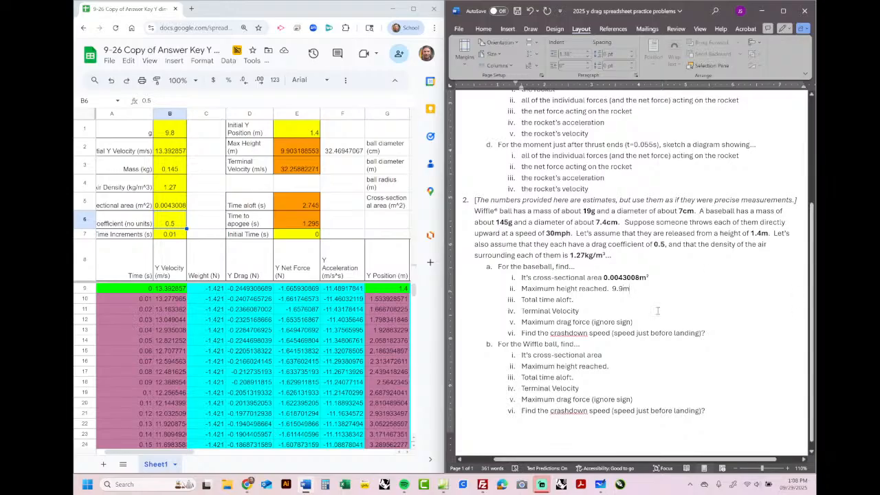
pyautogui.click(623, 291)
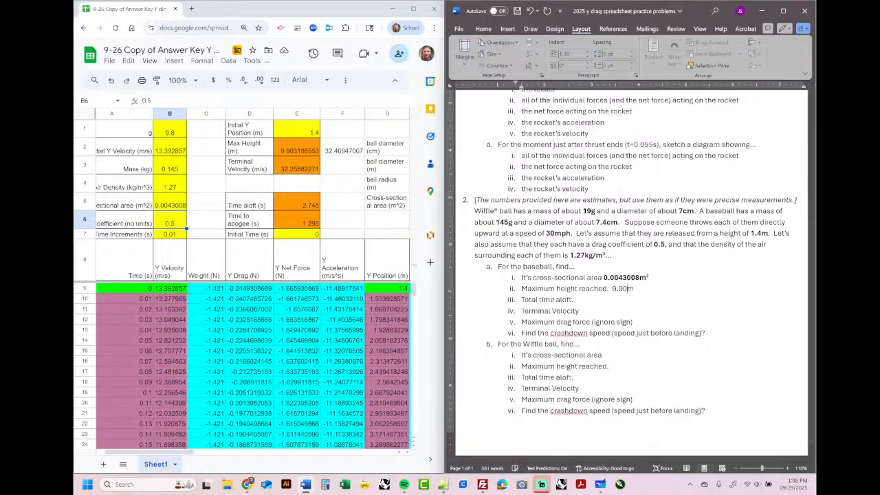
pyautogui.write('03')
pyautogui.moveTo(637, 289); pyautogui.dragTo(612, 289)
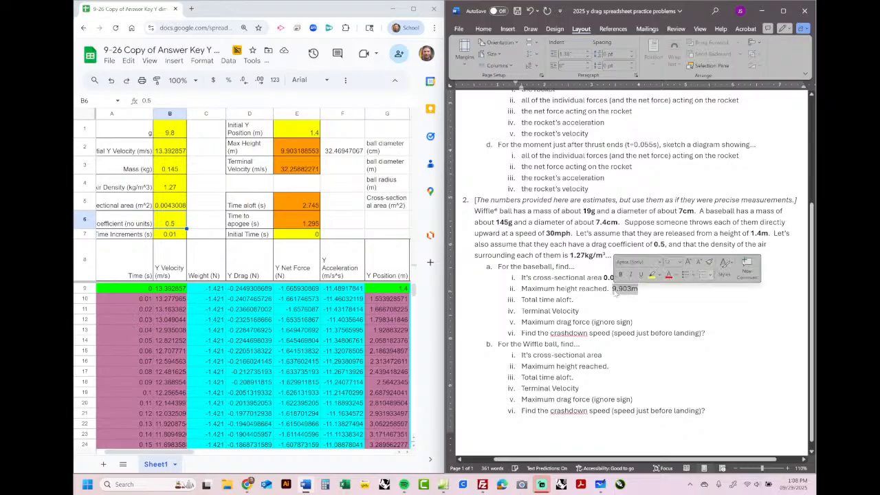
# Examine the formula in F2 that converts the maximum height from metres to feet
pyautogui.click(345, 153)
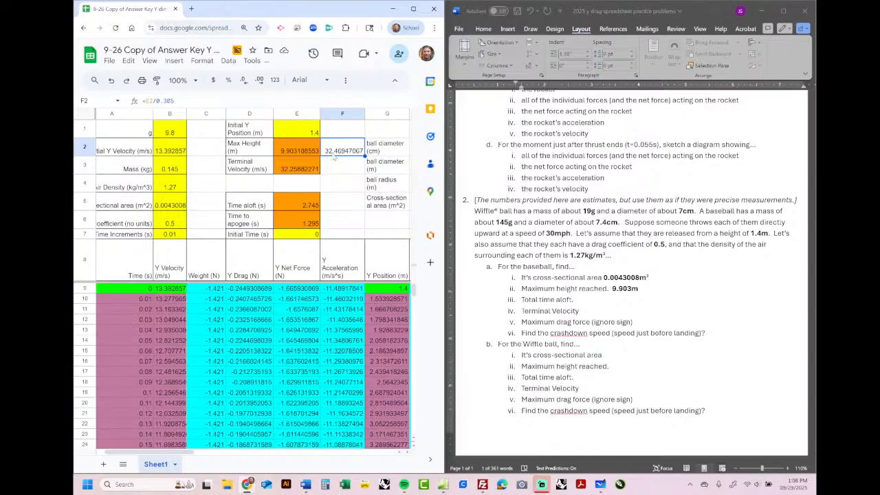
pyautogui.moveTo(146, 99); pyautogui.dragTo(176, 102)
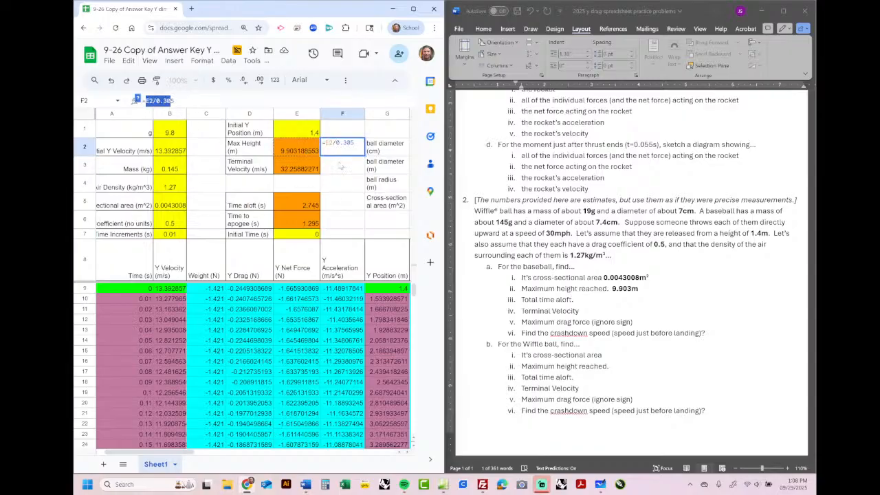
pyautogui.press('Return')
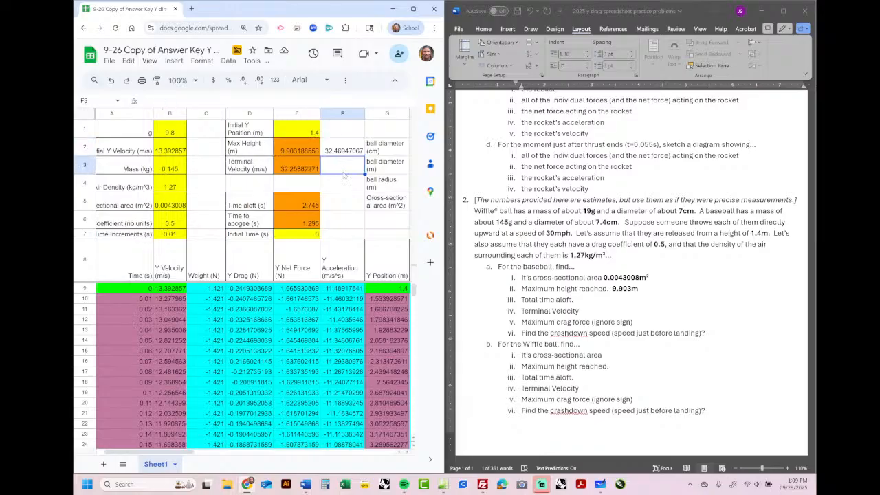
# Record the baseball's total time aloft as 2.745s and its terminal velocity as 32.25m/s, both in bold
pyautogui.click(589, 301)
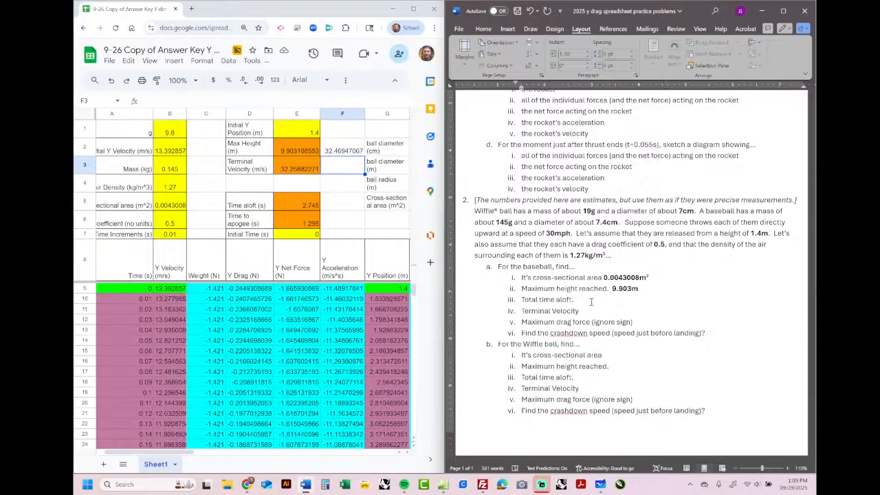
pyautogui.write('2.745s')
pyautogui.click(585, 312)
pyautogui.write('32.25m/s')
pyautogui.moveTo(621, 313); pyautogui.dragTo(582, 310)
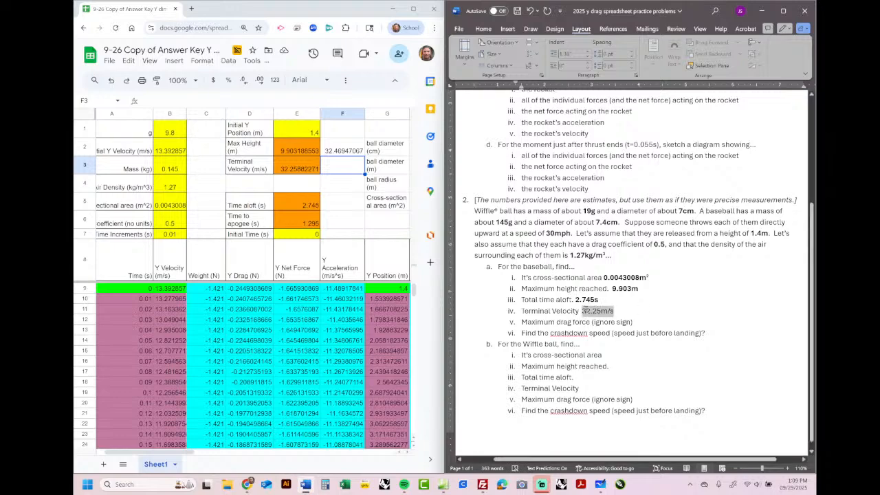
pyautogui.hotkey('ctrl', 'b')
pyautogui.click(643, 317)
# Examine how the Y Drag values change from the launch row down to the end of the spreadsheet table
pyautogui.click(244, 292)
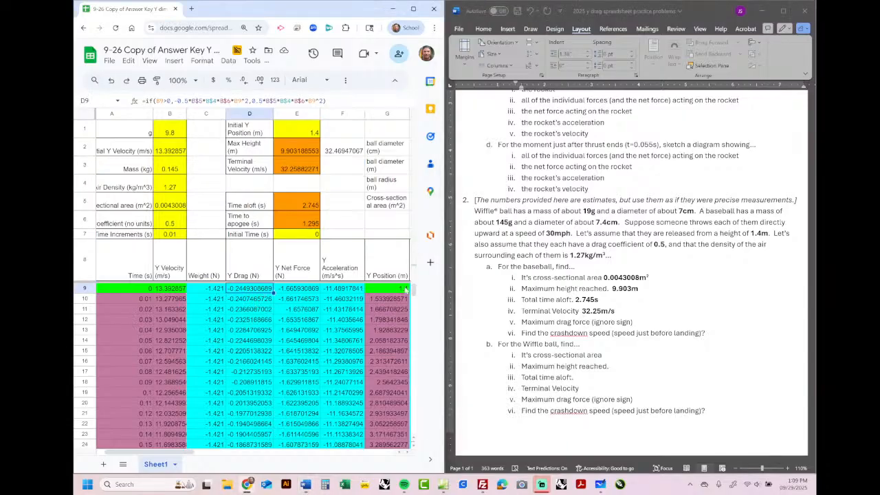
pyautogui.moveTo(413, 288); pyautogui.dragTo(421, 309)
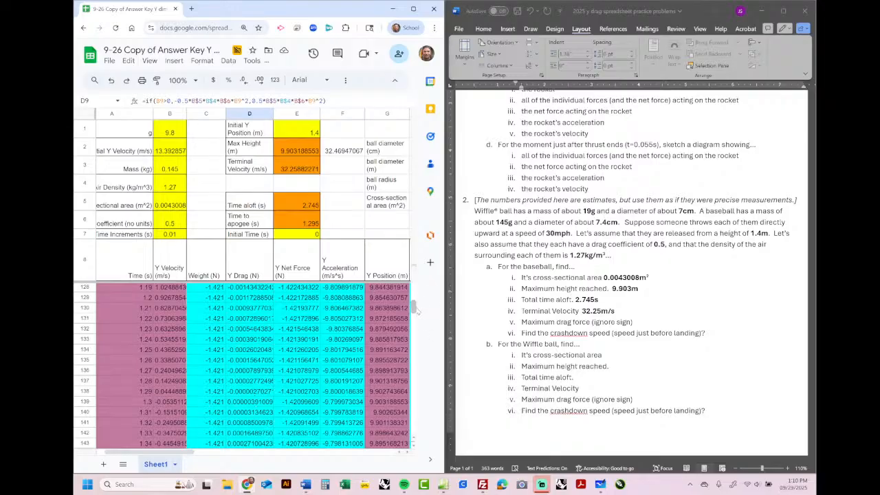
pyautogui.moveTo(415, 309); pyautogui.dragTo(413, 437)
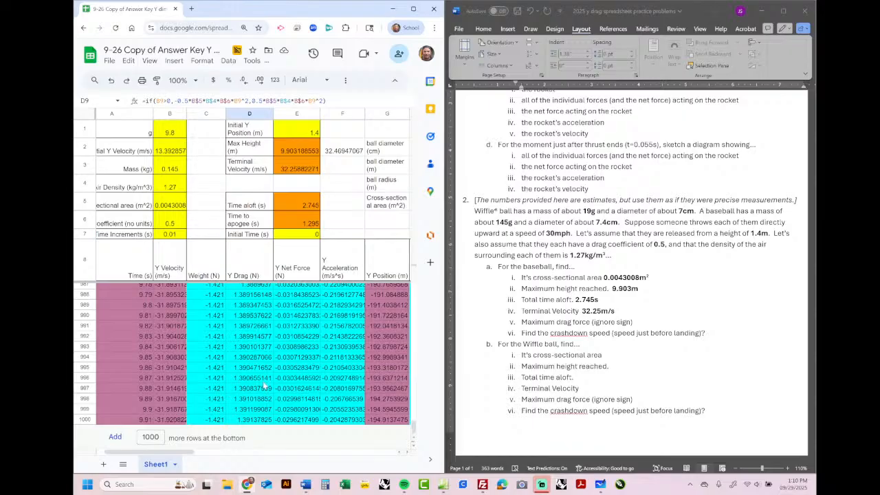
pyautogui.moveTo(413, 431); pyautogui.dragTo(414, 397)
# Locate the row where the Y Position nears zero at landing, and check its time and drag force
pyautogui.click(389, 276)
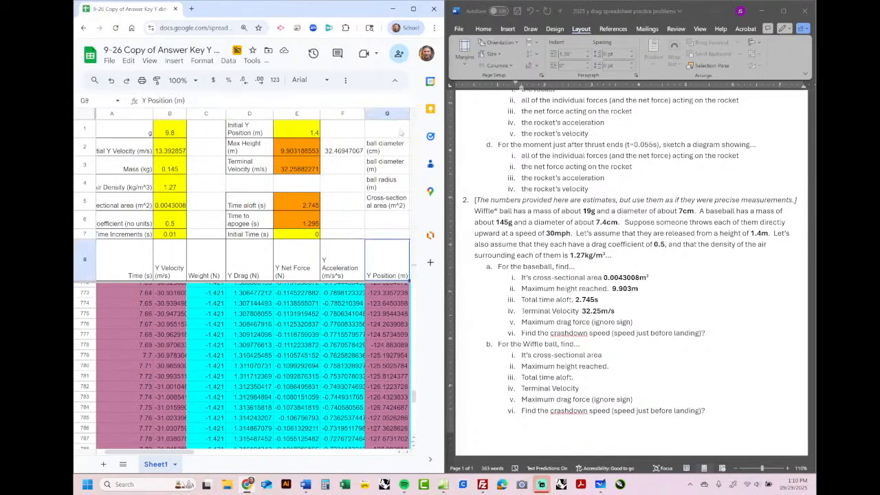
pyautogui.moveTo(414, 398); pyautogui.dragTo(424, 334)
pyautogui.scroll(-1, 401, 368)
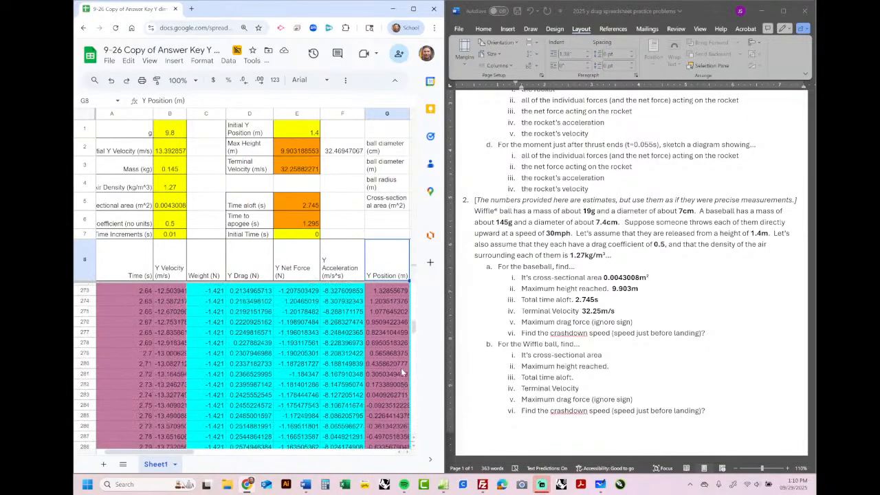
pyautogui.click(372, 396)
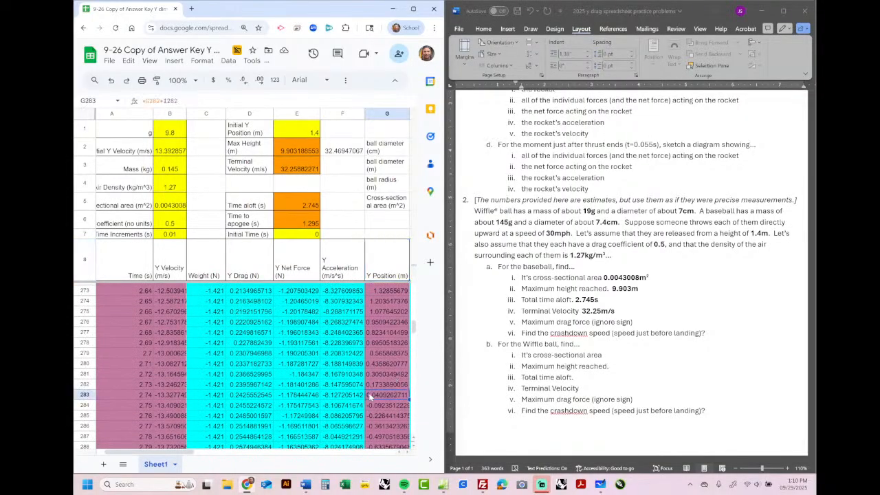
pyautogui.click(147, 396)
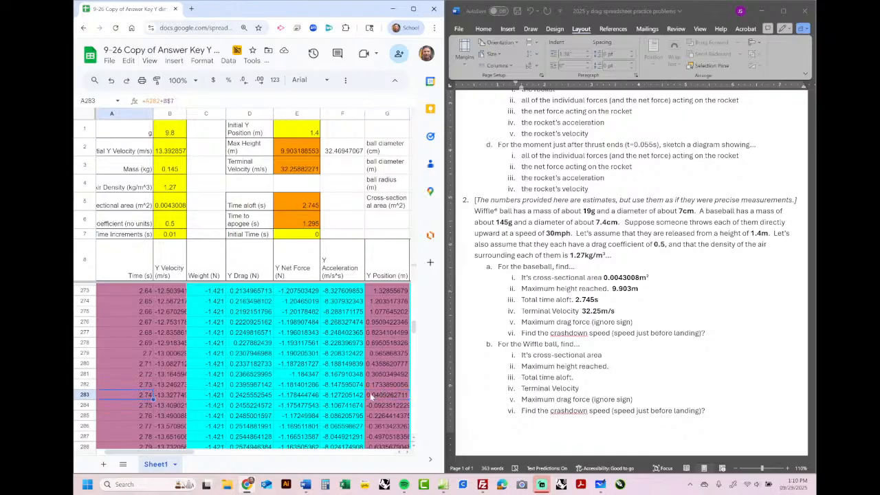
pyautogui.click(246, 399)
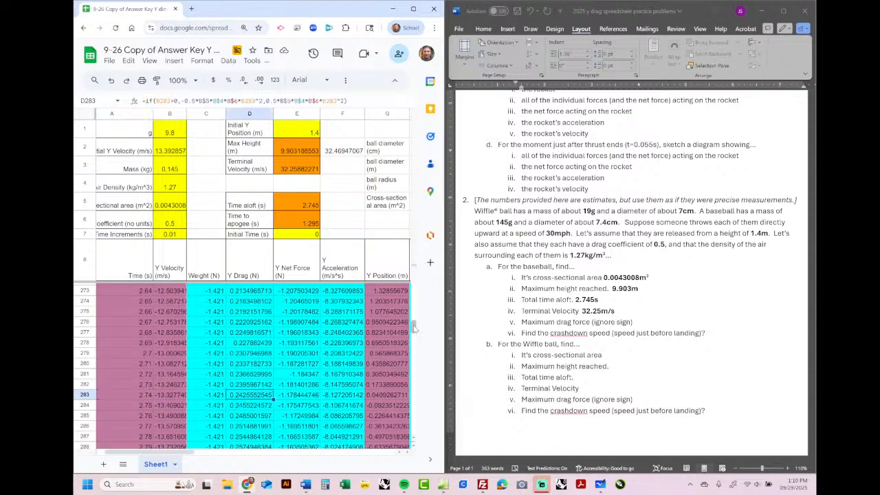
# Compare the launch drag with the rest of the flight and record 0.24493N in bold as the baseball's maximum drag force
pyautogui.moveTo(413, 328); pyautogui.dragTo(415, 283)
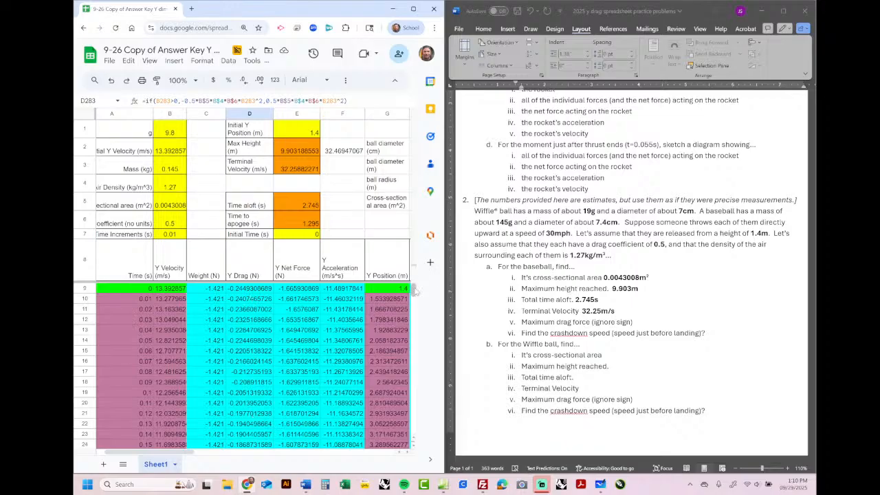
pyautogui.moveTo(414, 291); pyautogui.dragTo(417, 347)
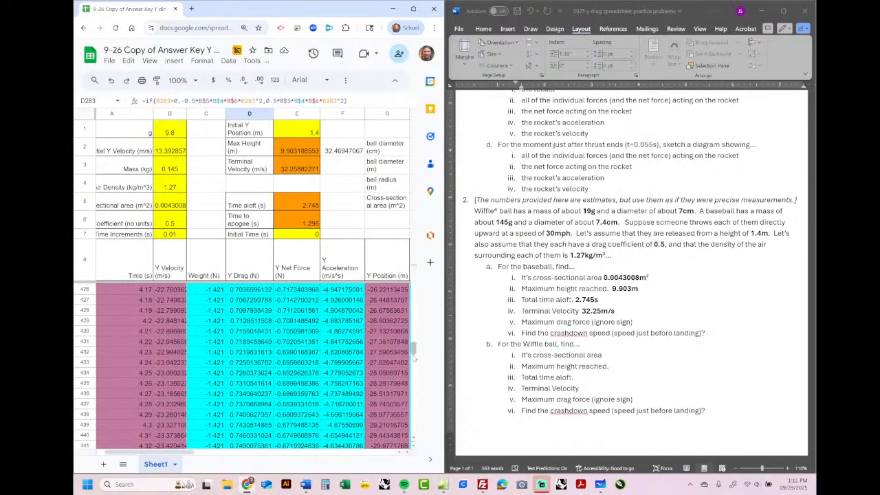
pyautogui.scroll(20, 244, 357)
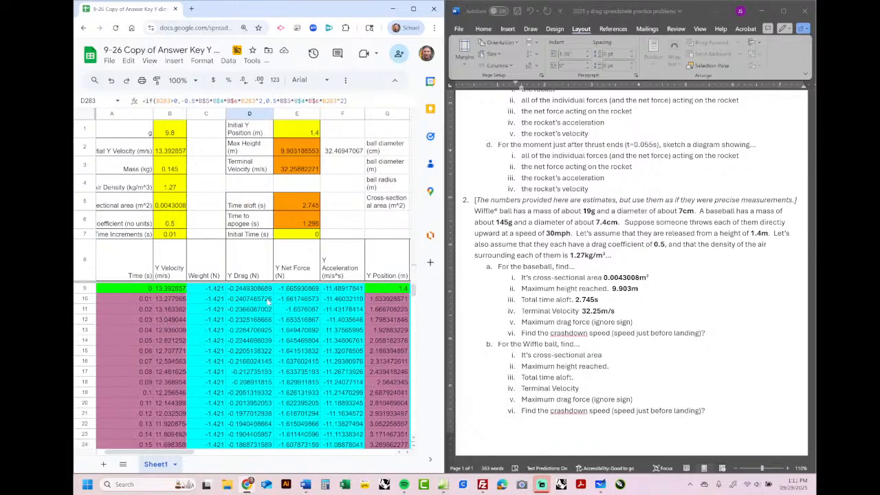
pyautogui.click(638, 322)
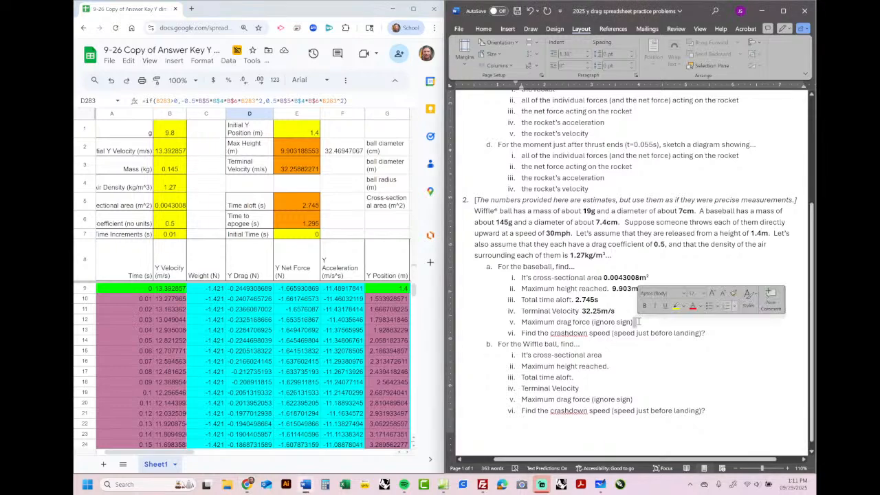
pyautogui.write('0.')
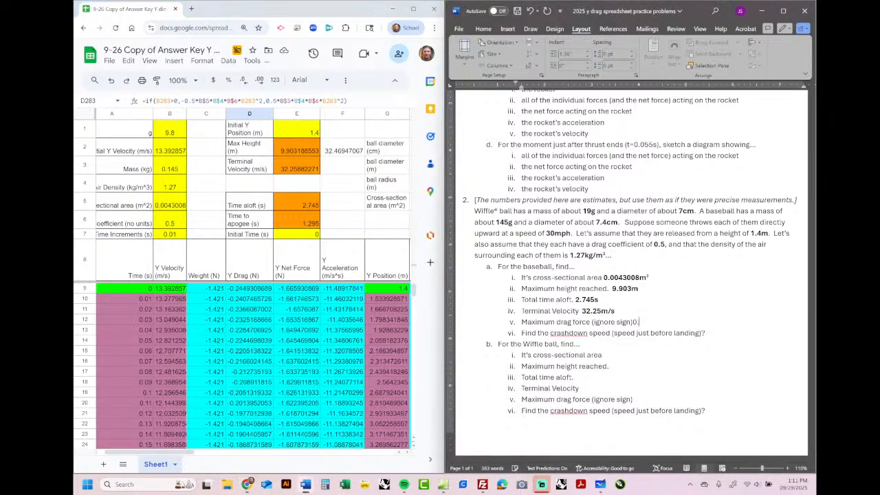
pyautogui.write('0.24493N')
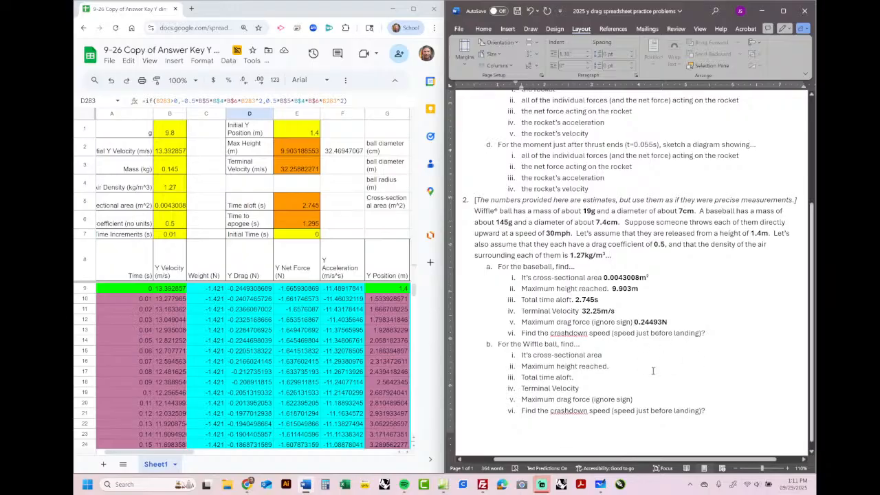
# Add minus signs to the baseball's maximum drag force and terminal velocity answers
pyautogui.write('-')
pyautogui.click(580, 313)
pyautogui.write('-')
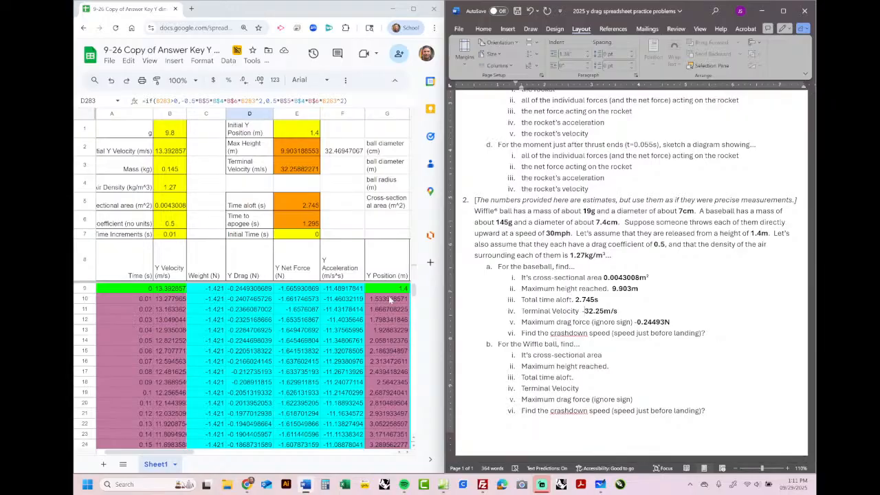
# Check the velocities in B283 and B284 around landing and record 13.35m/s in bold as the baseball's crashdown speed
pyautogui.moveTo(415, 287); pyautogui.dragTo(415, 318)
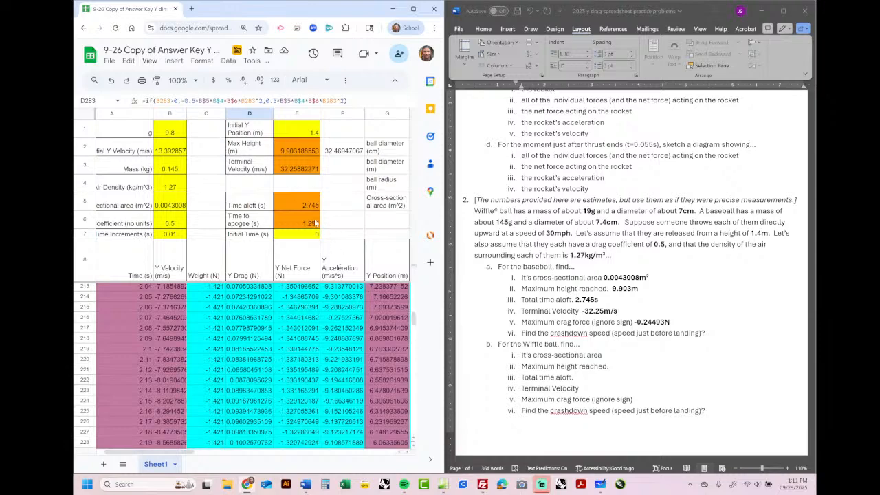
pyautogui.moveTo(415, 318); pyautogui.dragTo(416, 331)
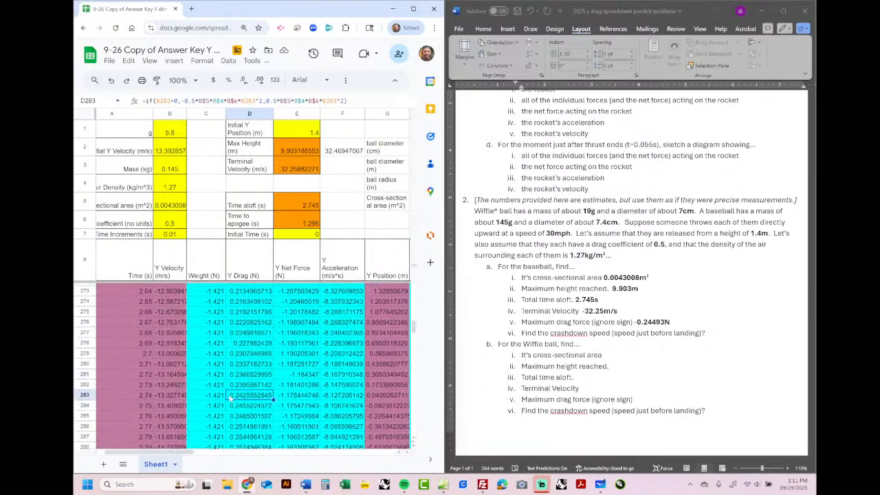
pyautogui.click(374, 398)
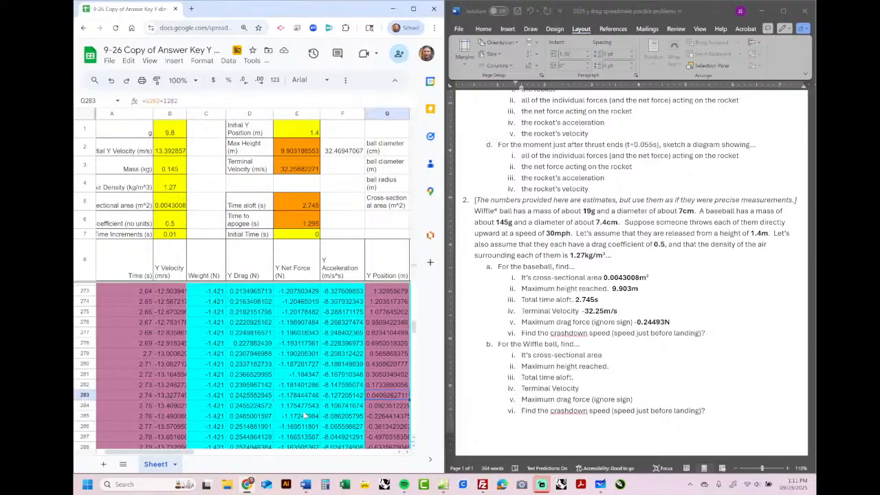
pyautogui.click(371, 406)
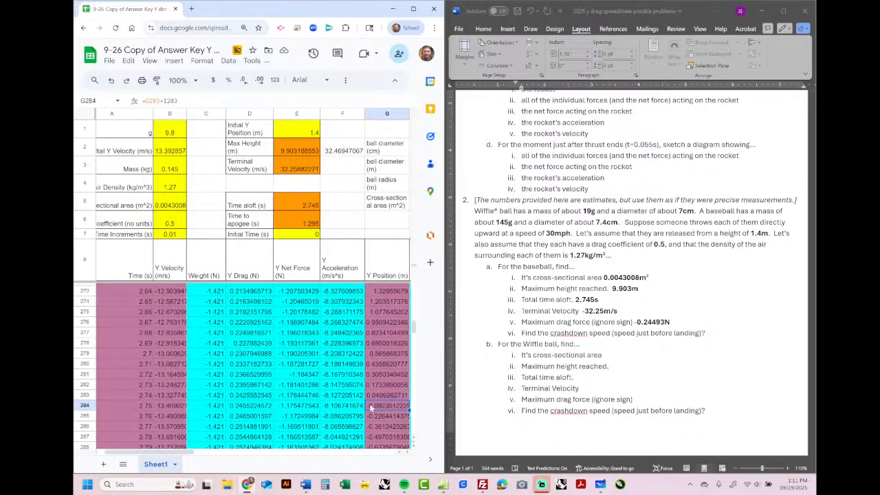
pyautogui.click(182, 396)
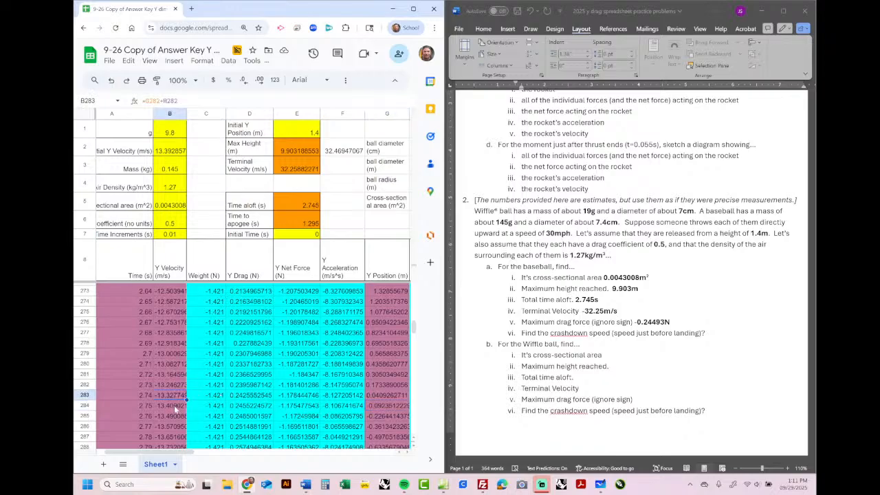
pyautogui.click(176, 407)
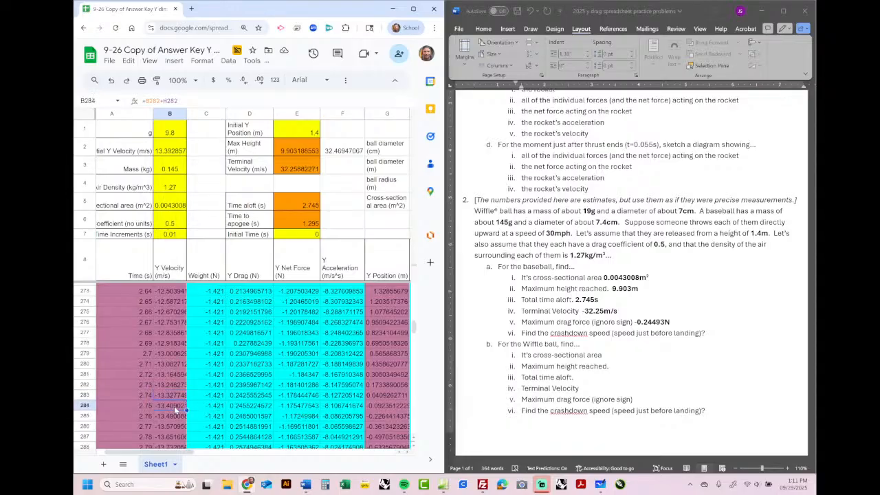
pyautogui.click(733, 333)
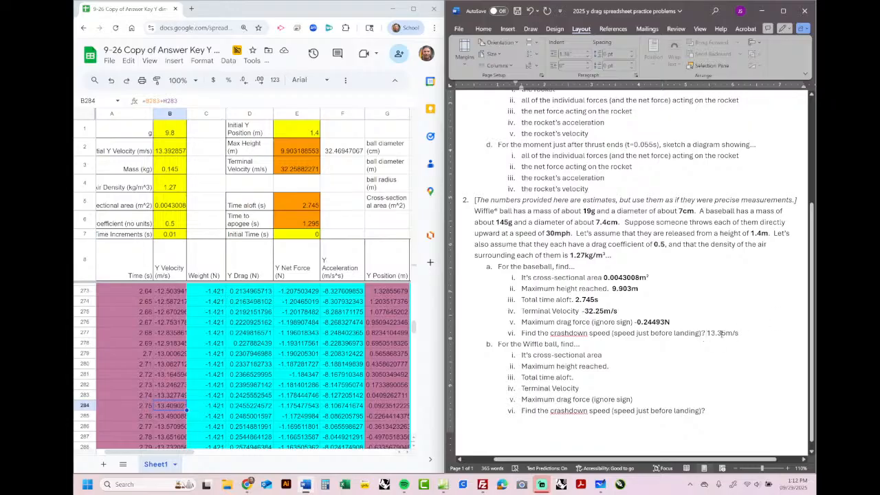
pyautogui.moveTo(707, 333); pyautogui.dragTo(738, 333)
pyautogui.hotkey('ctrl', 'b')
pyautogui.click(707, 354)
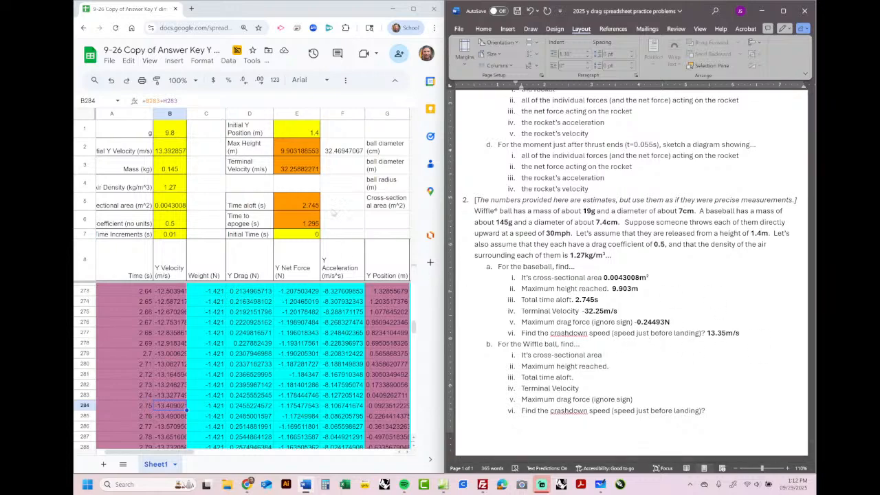
# Try 13.35 in the max height cell E2 to convert it through the F2 formula, and undo the entry
pyautogui.click(294, 153)
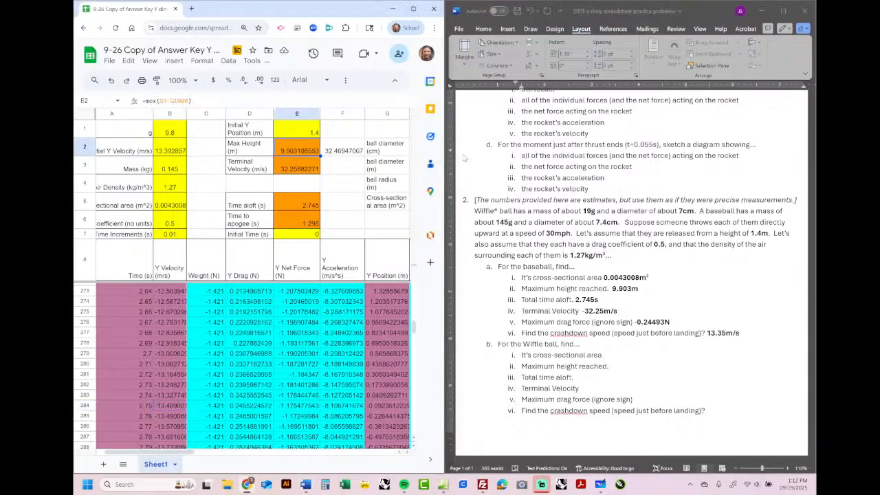
pyautogui.write('1')
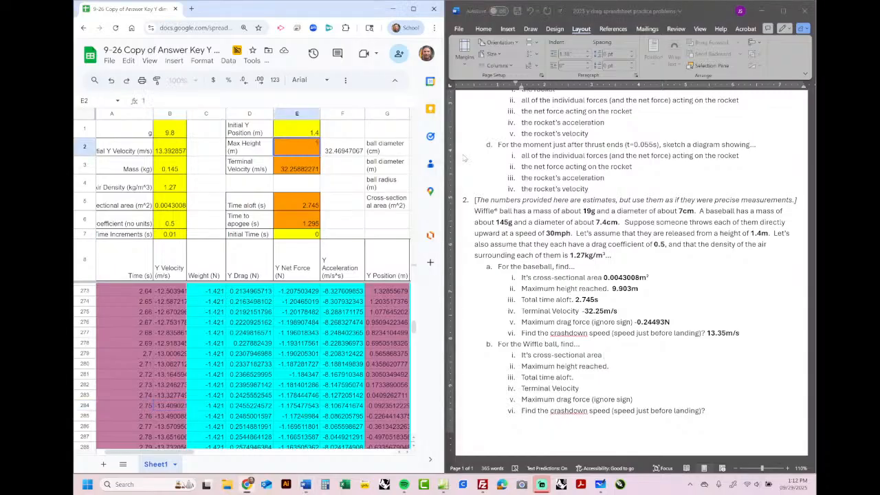
pyautogui.write('3.35')
pyautogui.press('Return')
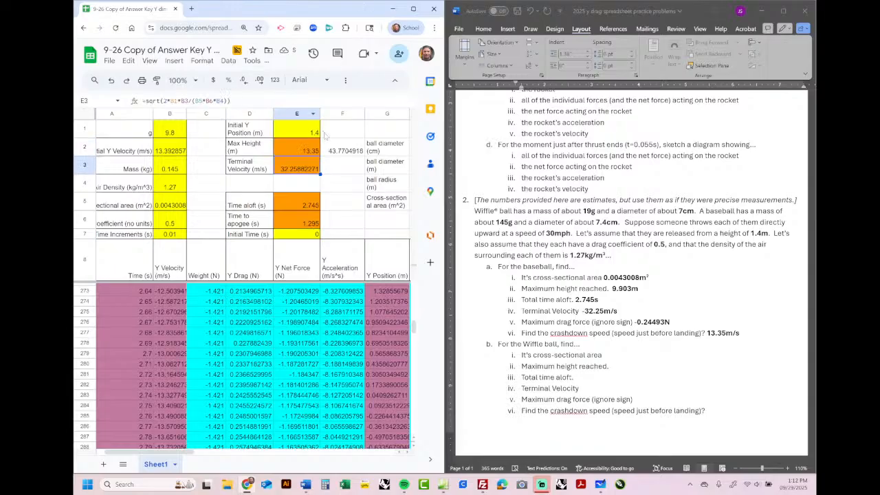
pyautogui.click(342, 151)
pyautogui.hotkey('ctrl', 'z')
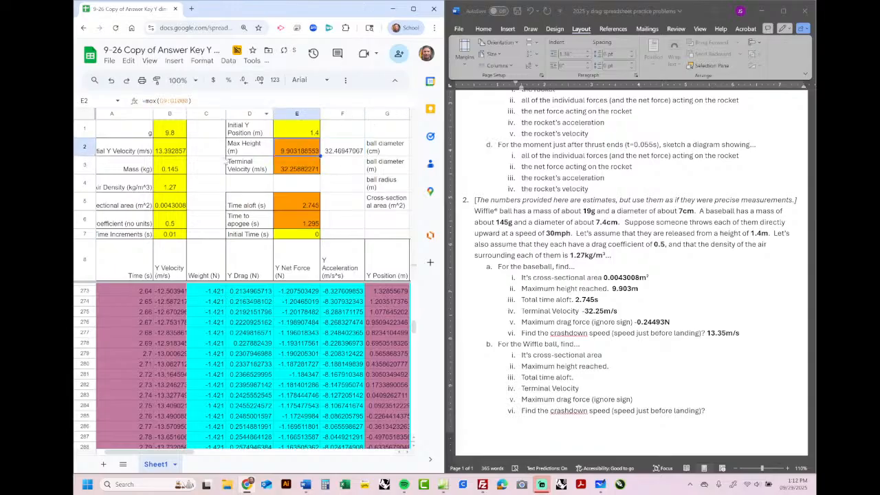
# Enter the baseball's crashdown speed of 13.35 in cell G6 and widen the spreadsheet window
pyautogui.click(349, 225)
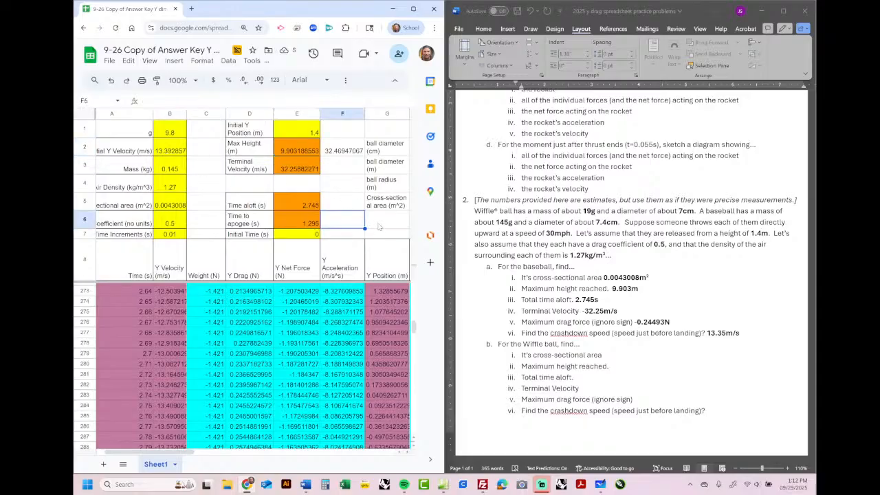
pyautogui.click(378, 227)
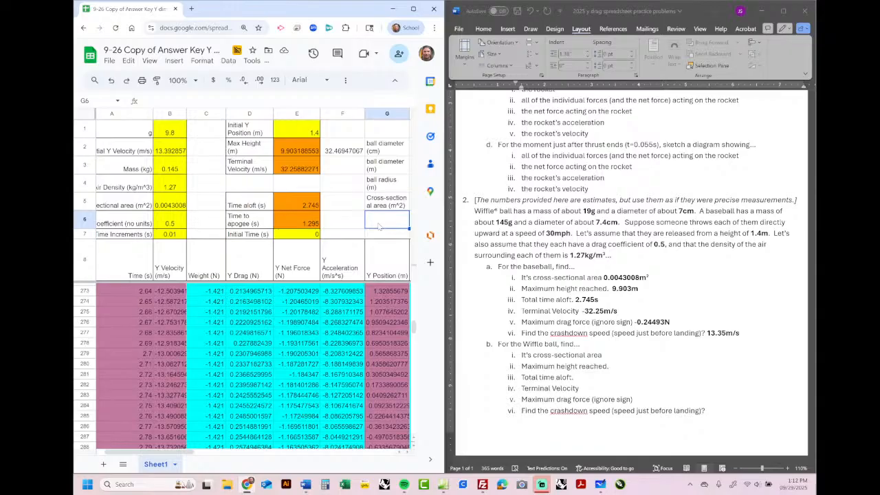
pyautogui.write('13.35')
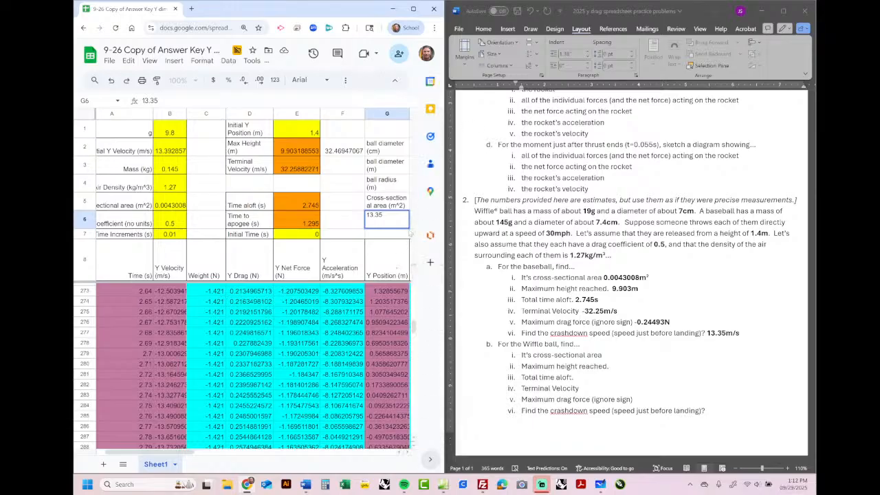
pyautogui.moveTo(444, 39); pyautogui.dragTo(479, 39)
# Convert the crashdown speed in G6 to mph in cell H6 with the formula =G6*2.24
pyautogui.click(433, 226)
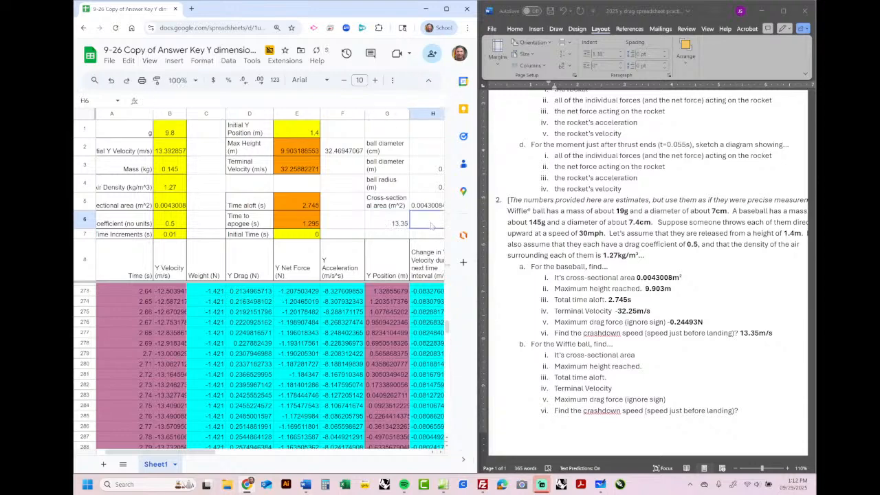
pyautogui.write('=')
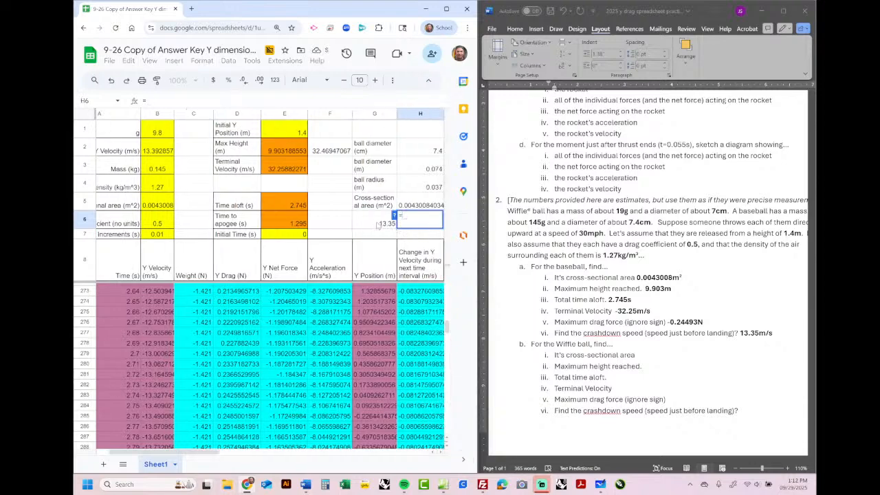
pyautogui.click(377, 225)
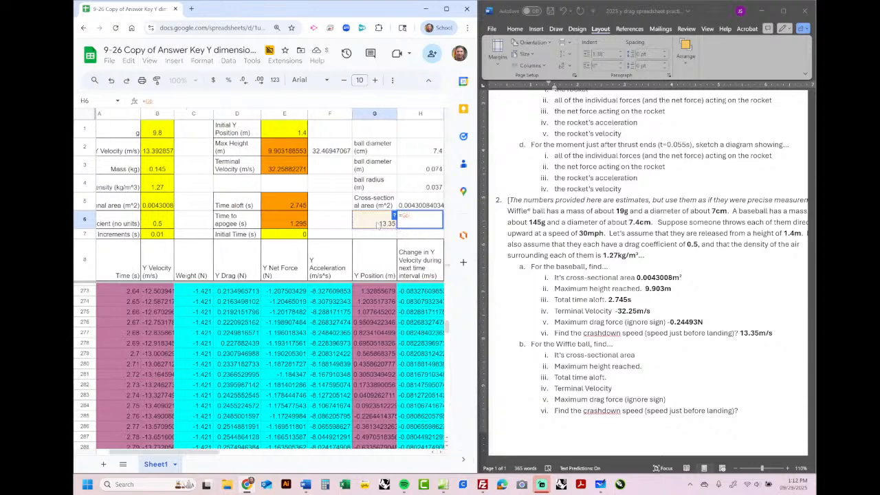
pyautogui.write('*2.24')
pyautogui.press('Return')
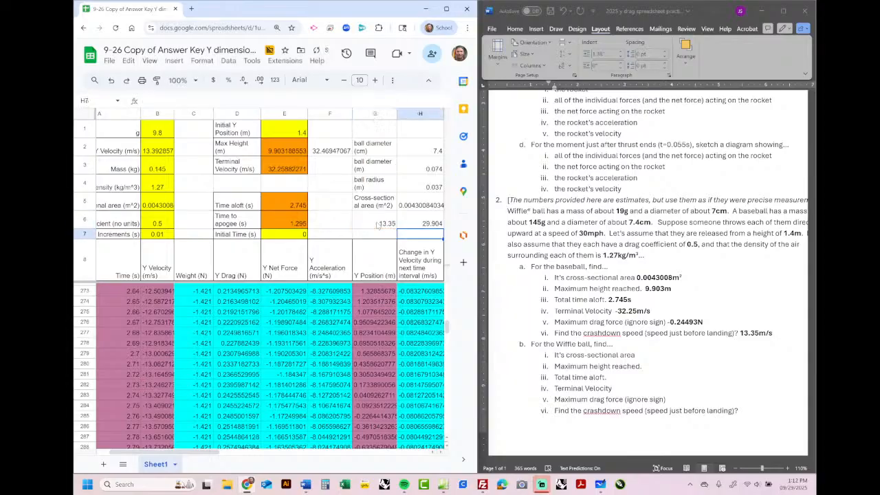
pyautogui.press('Up')
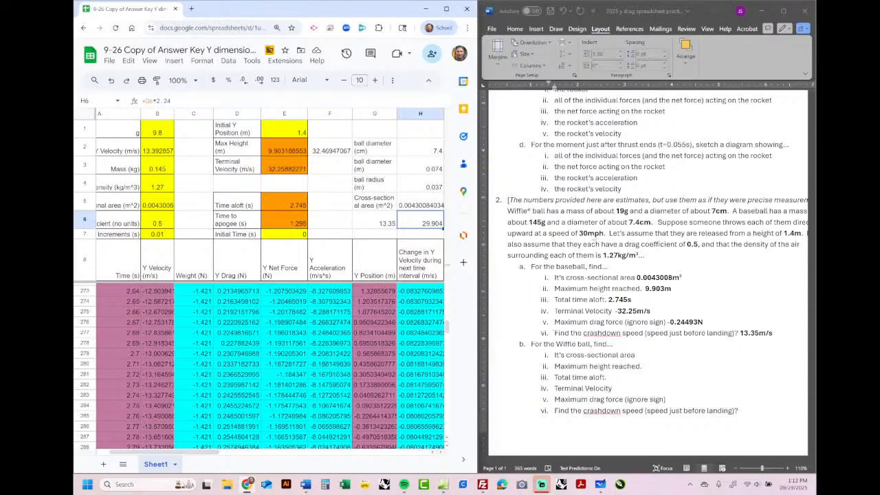
# Set the ball diameter in cell H2 to 7 cm for the Wiffle ball
pyautogui.click(156, 170)
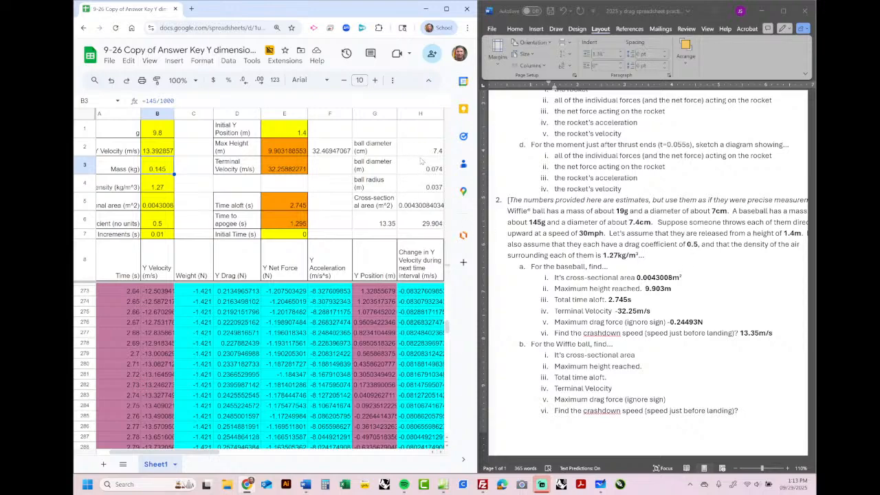
pyautogui.click(422, 154)
pyautogui.write('7')
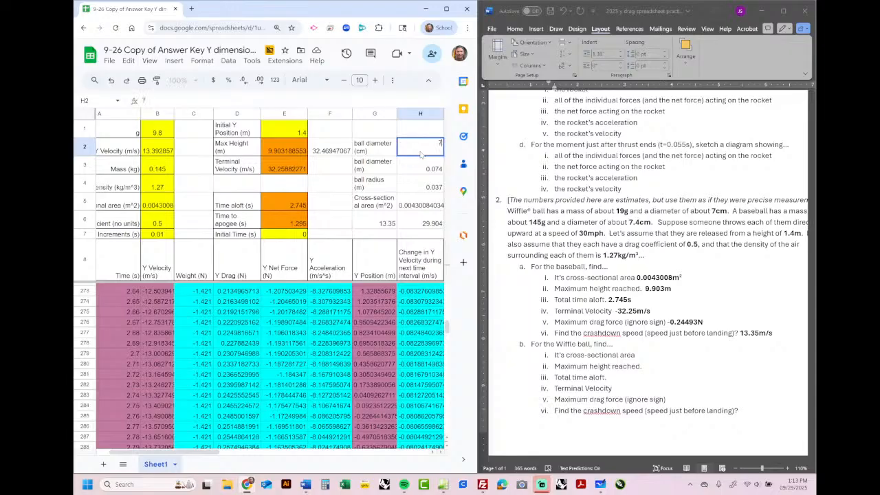
pyautogui.press('Return')
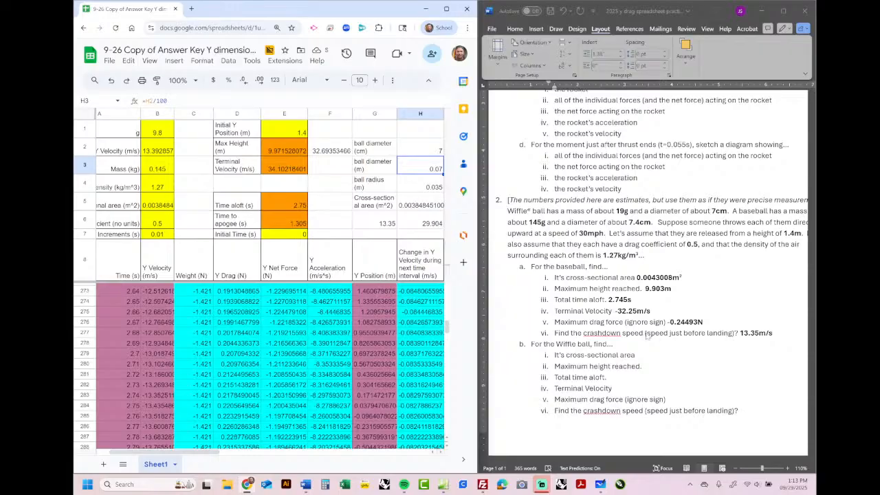
# Record 0.0038485m² in bold as the Wiffle ball's cross-sectional area in the Word document
pyautogui.click(639, 355)
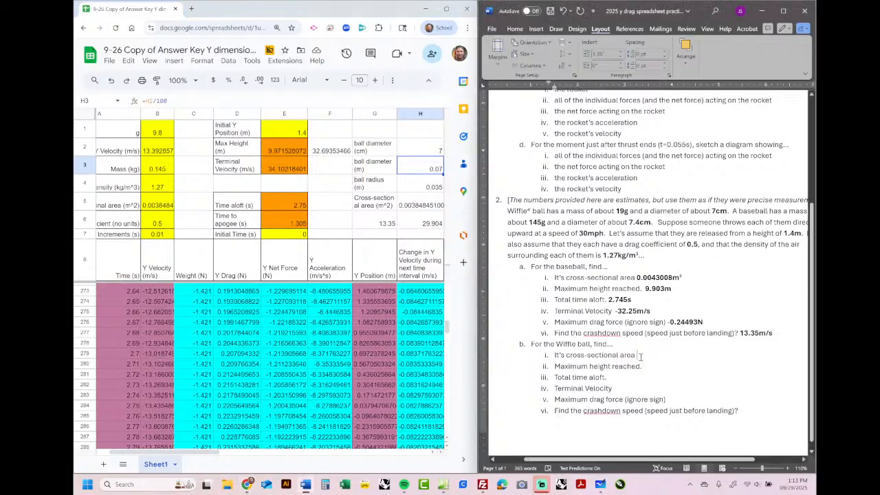
pyautogui.write('0.0038485')
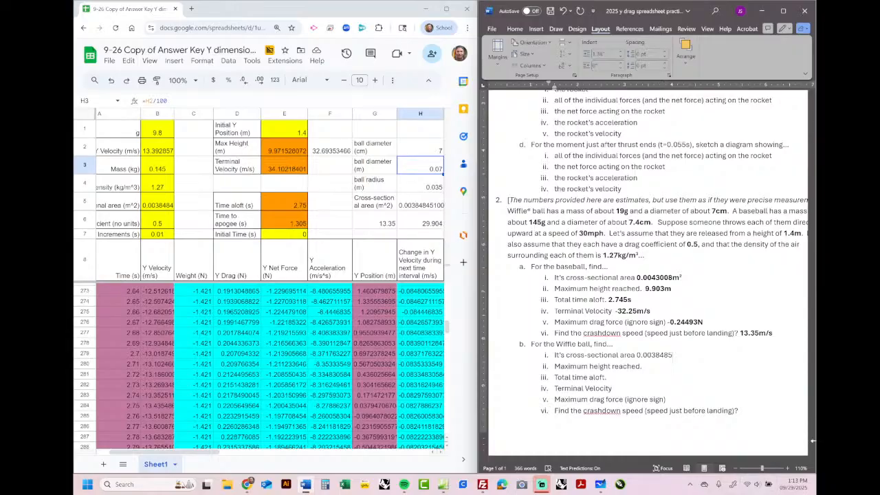
pyautogui.write('M')
pyautogui.moveTo(682, 355); pyautogui.dragTo(637, 355)
pyautogui.hotkey('ctrl', 'b')
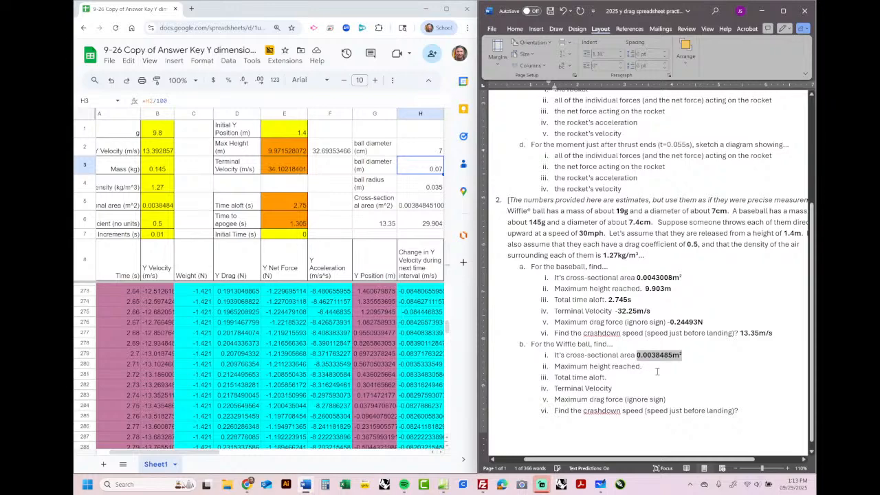
pyautogui.click(656, 368)
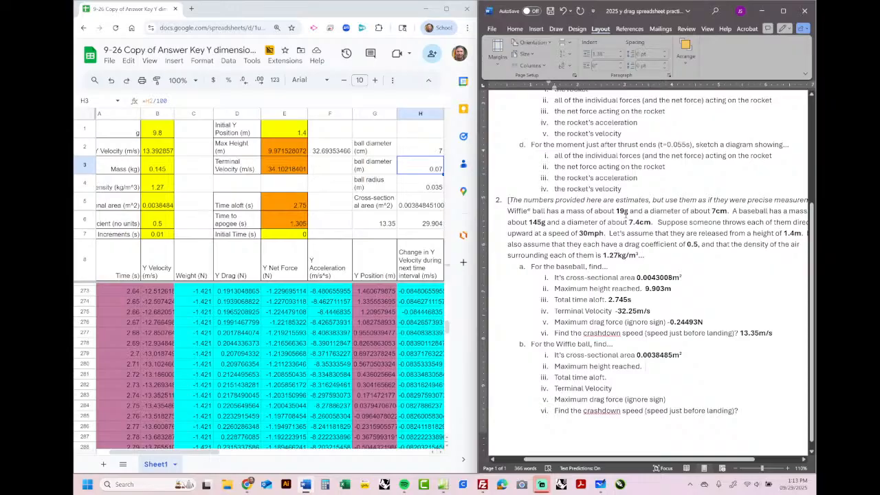
# Change the mass formula in cell B3 to =19/1000 for the Wiffle ball
pyautogui.click(157, 168)
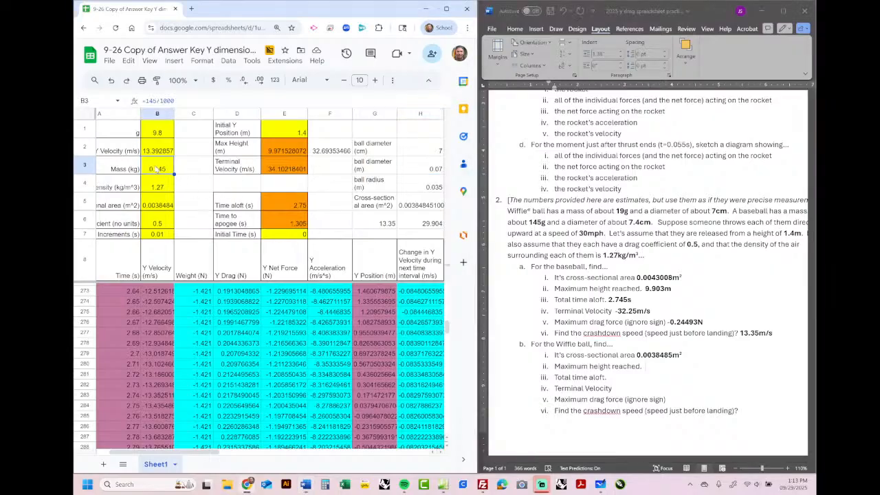
pyautogui.doubleClick(155, 100)
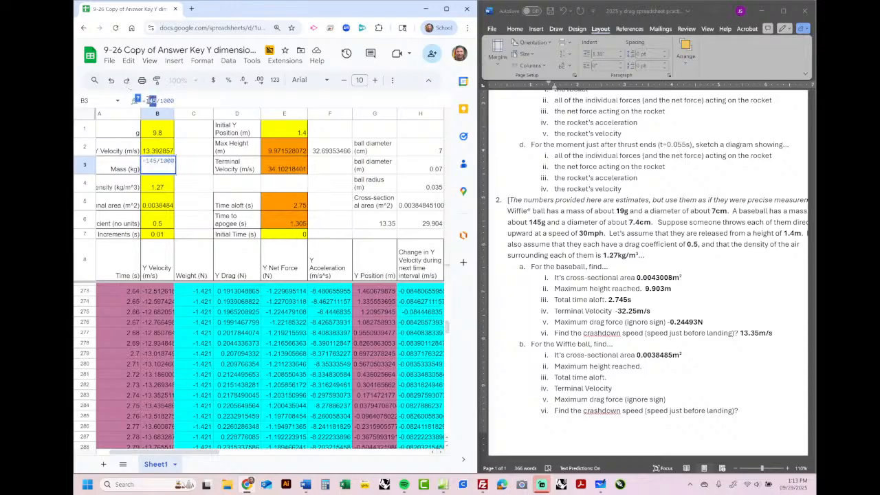
pyautogui.write('19')
pyautogui.press('Return')
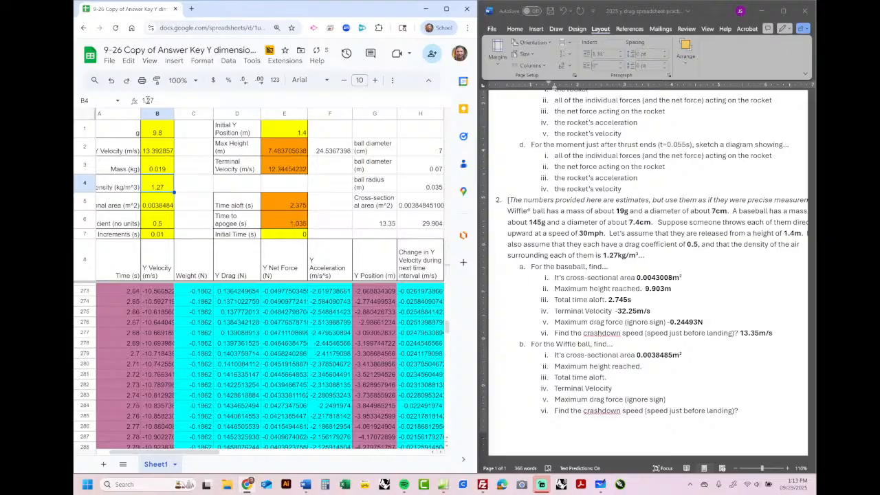
pyautogui.click(331, 215)
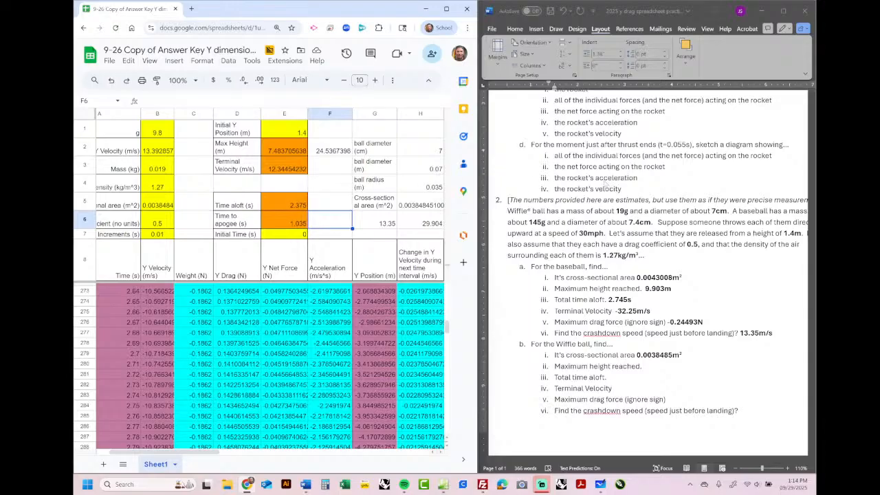
# Check the initial time, drag coefficient, cross-sectional area, air density, mass and initial velocity cells against problem 2, widening the label column slightly
pyautogui.scroll(-1, 608, 184)
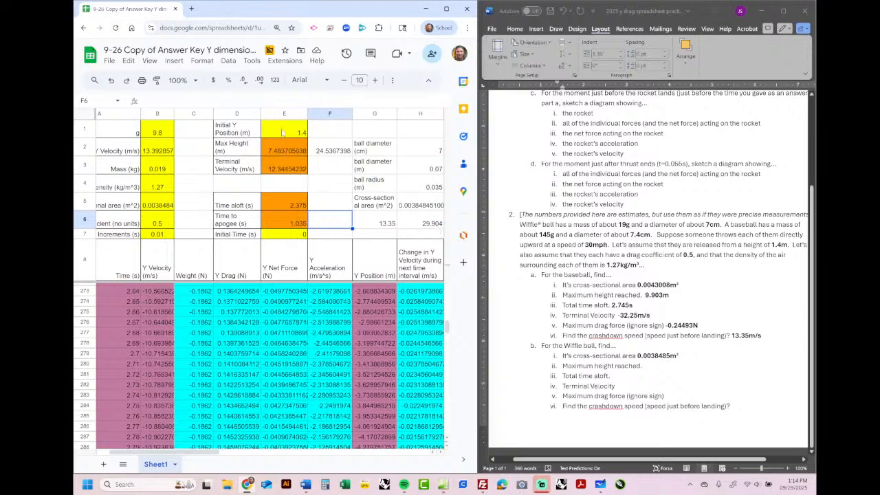
pyautogui.click(299, 234)
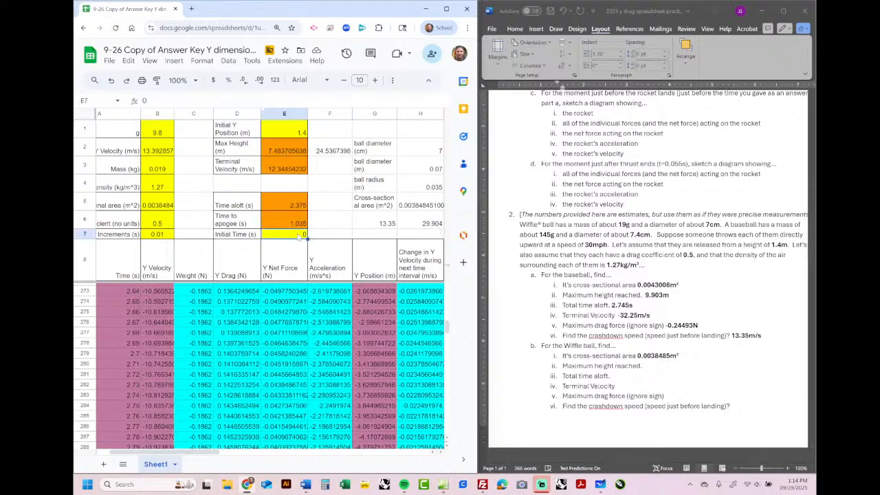
pyautogui.click(169, 224)
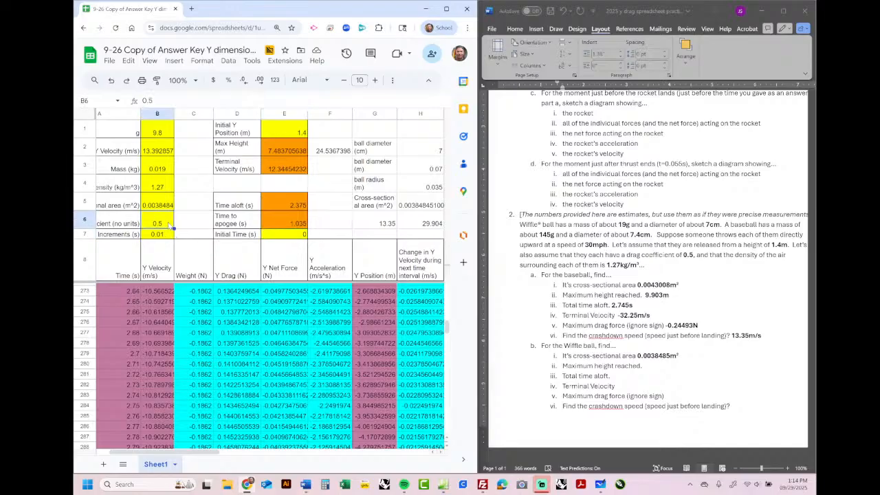
pyautogui.moveTo(141, 113); pyautogui.dragTo(146, 115)
pyautogui.click(171, 204)
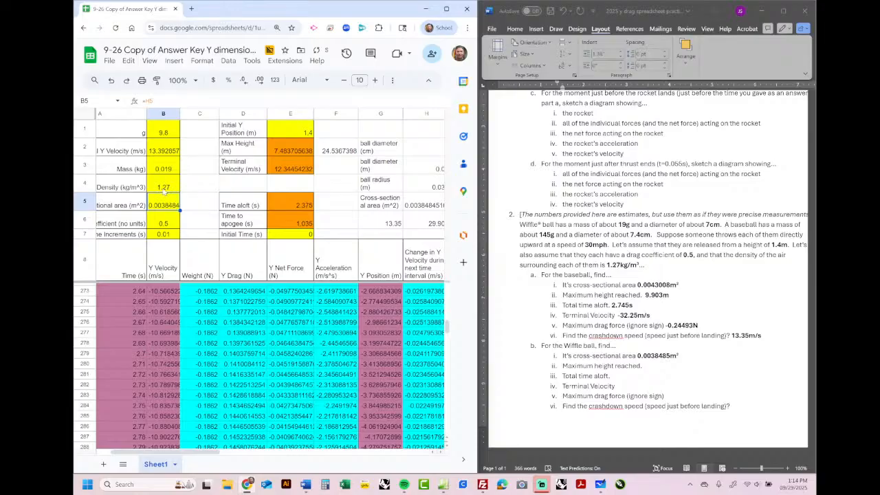
pyautogui.click(164, 191)
pyautogui.click(165, 171)
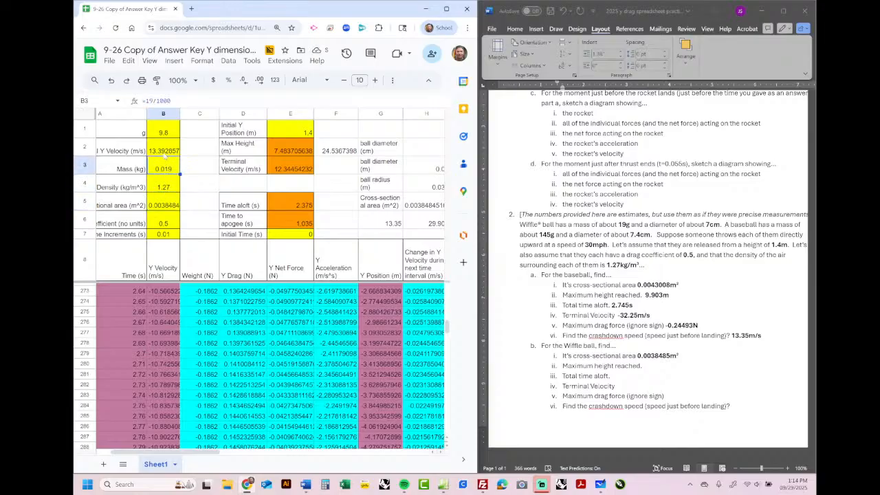
pyautogui.click(165, 153)
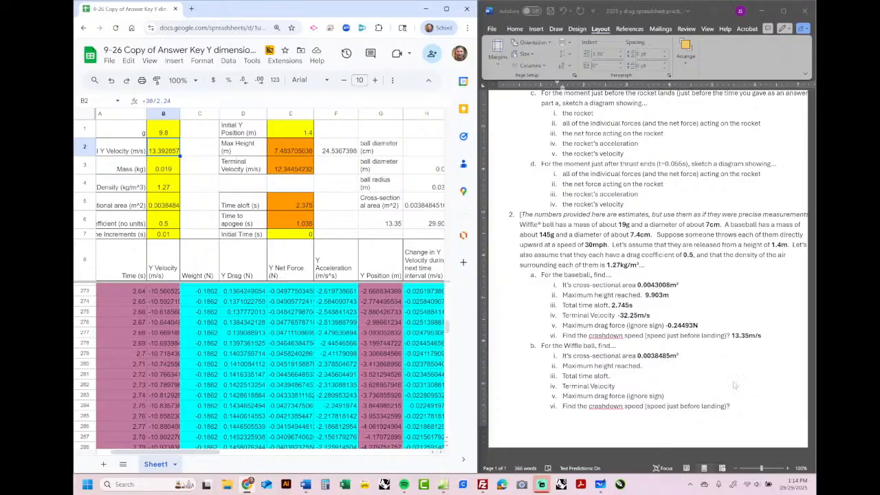
# Record 7.48m in bold as the Wiffle ball's maximum height reached in the Word document
pyautogui.click(648, 366)
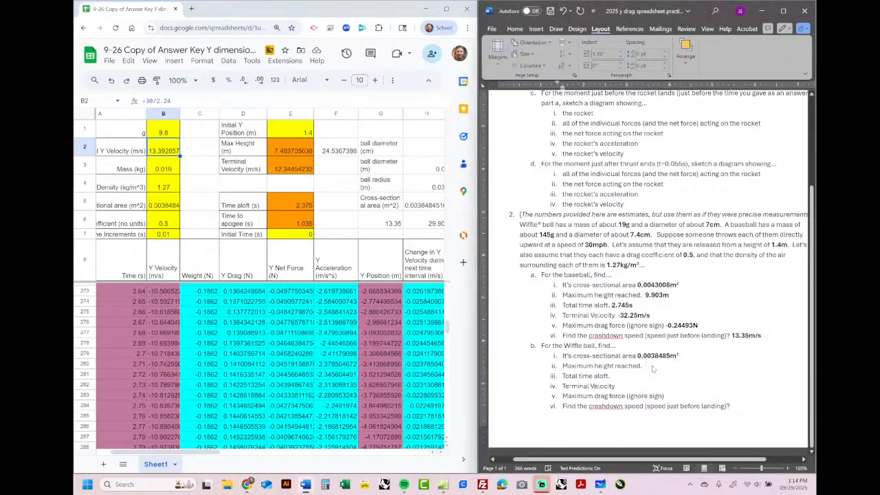
pyautogui.write('7.48m')
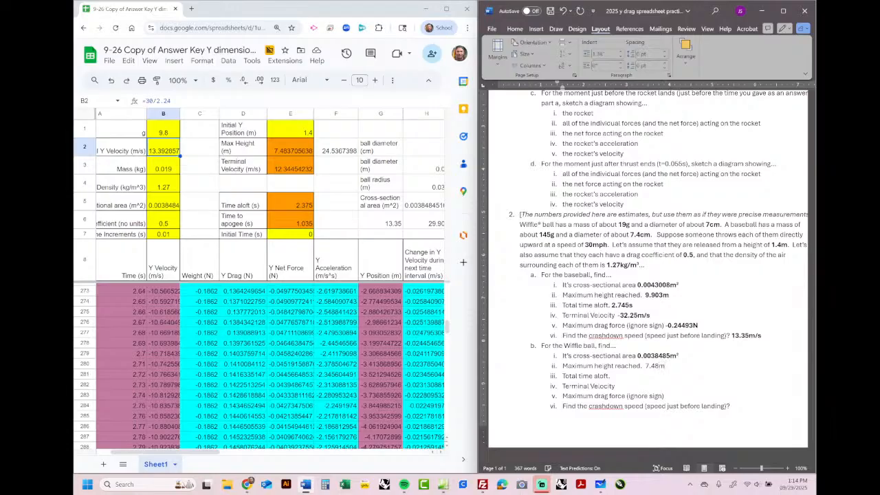
pyautogui.moveTo(665, 366); pyautogui.dragTo(644, 366)
# Record 2.375s in bold as the Wiffle ball's total time aloft
pyautogui.click(608, 378)
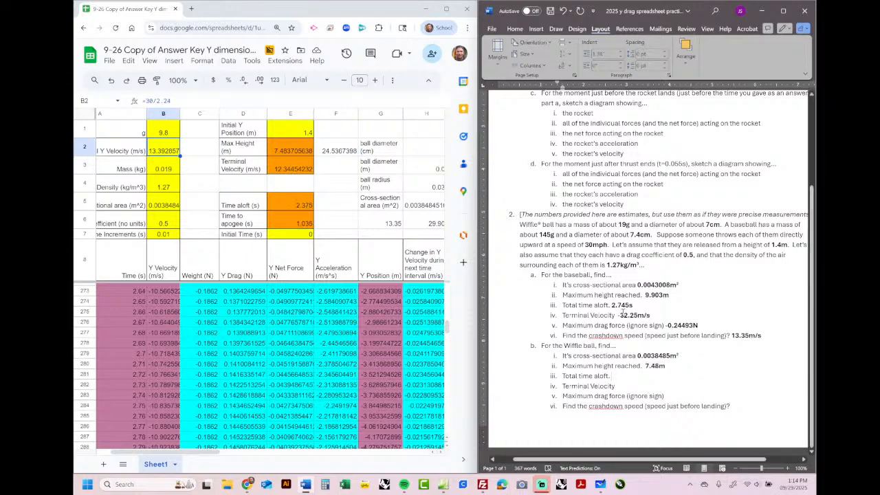
pyautogui.write('2.375s')
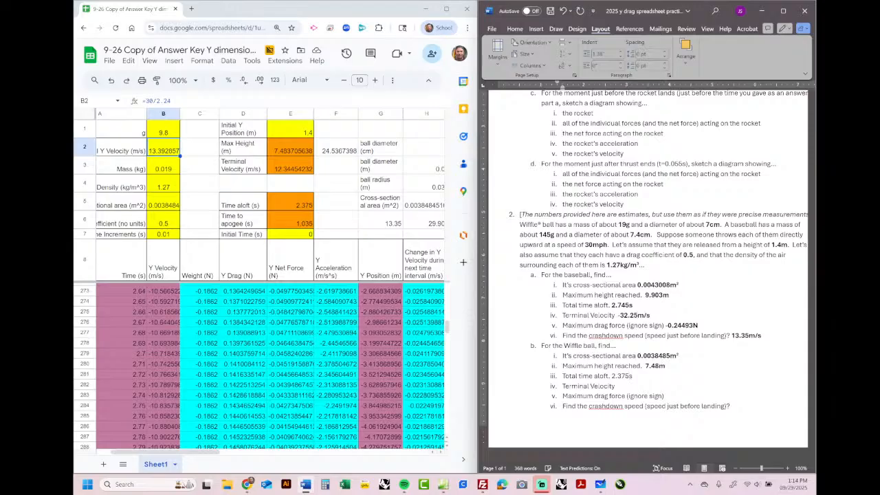
pyautogui.moveTo(633, 376); pyautogui.dragTo(609, 376)
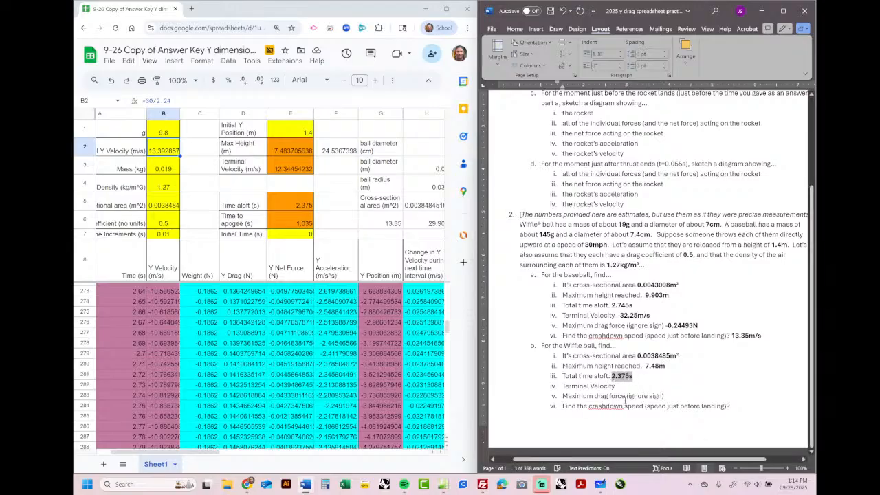
# Record -12.3m/s as the Wiffle ball's terminal velocity
pyautogui.click(632, 383)
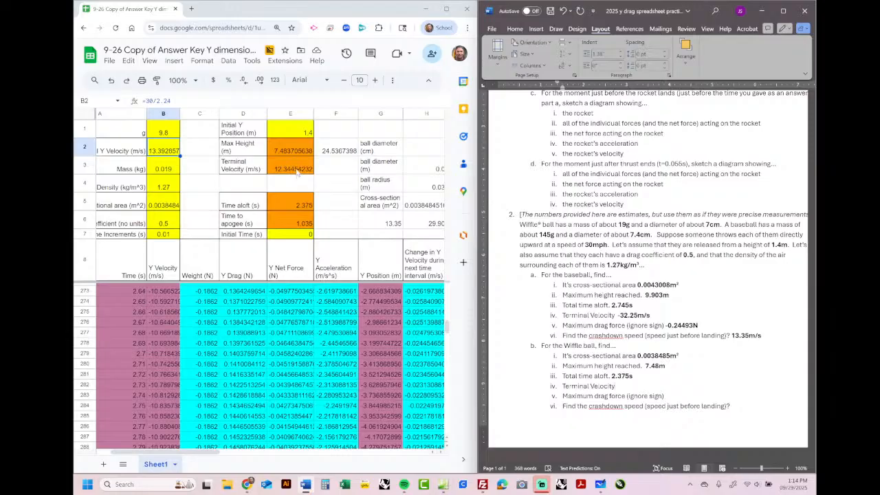
pyautogui.click(637, 386)
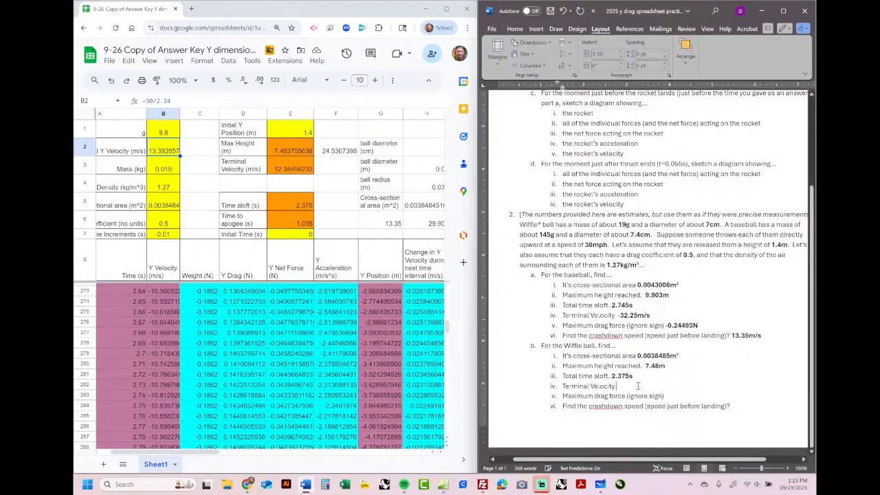
pyautogui.write('12,3')
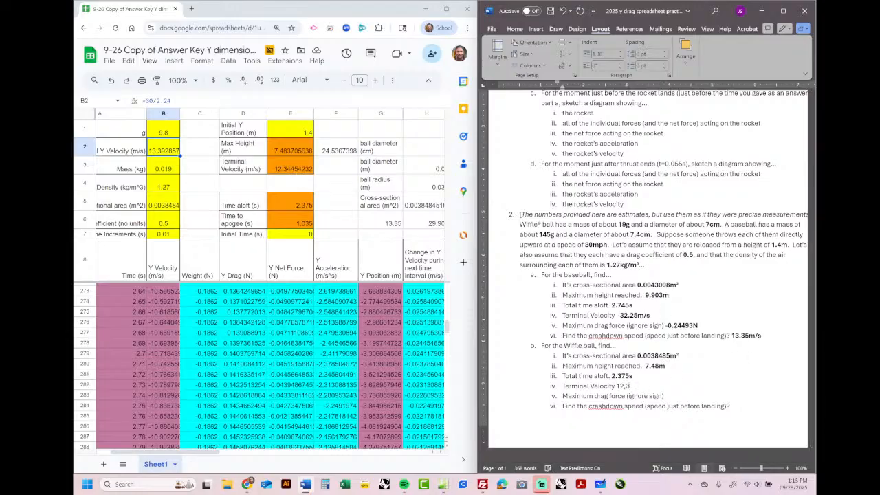
pyautogui.press('BackSpace')
pyautogui.press('BackSpace')
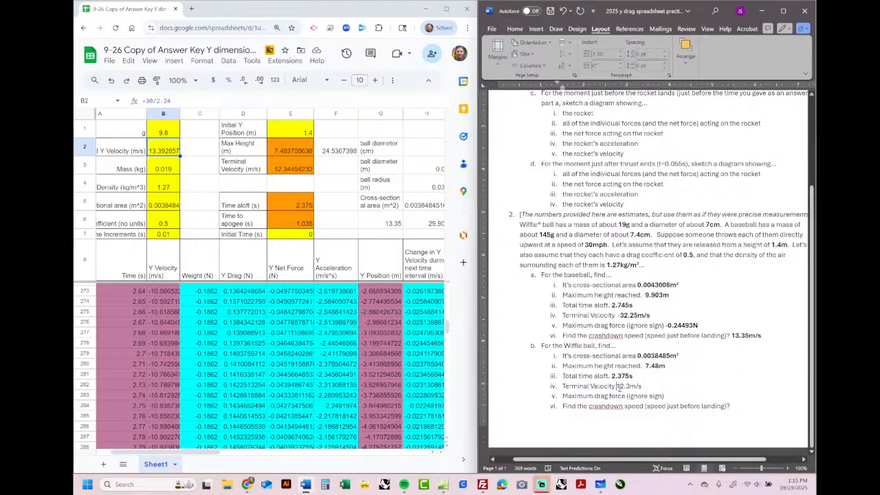
pyautogui.write('-')
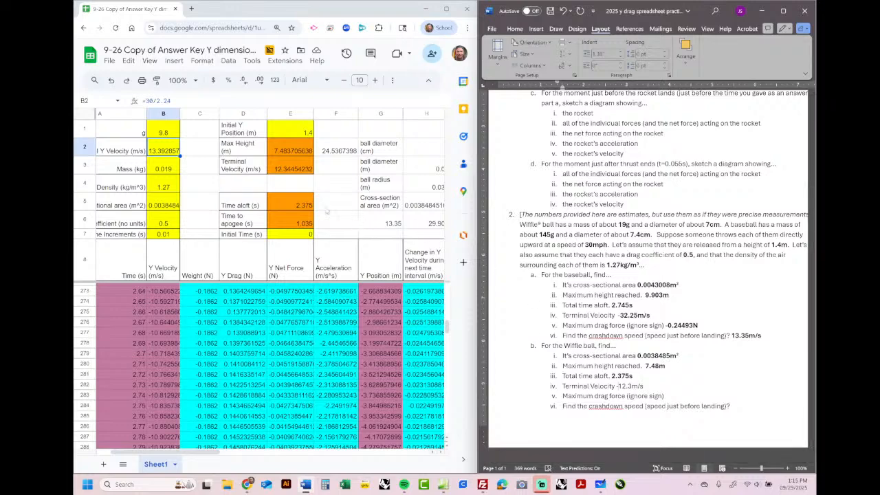
# Check the terminal velocity cell and make the Wiffle ball's terminal velocity answer in the Word document bold
pyautogui.click(299, 167)
pyautogui.click(644, 386)
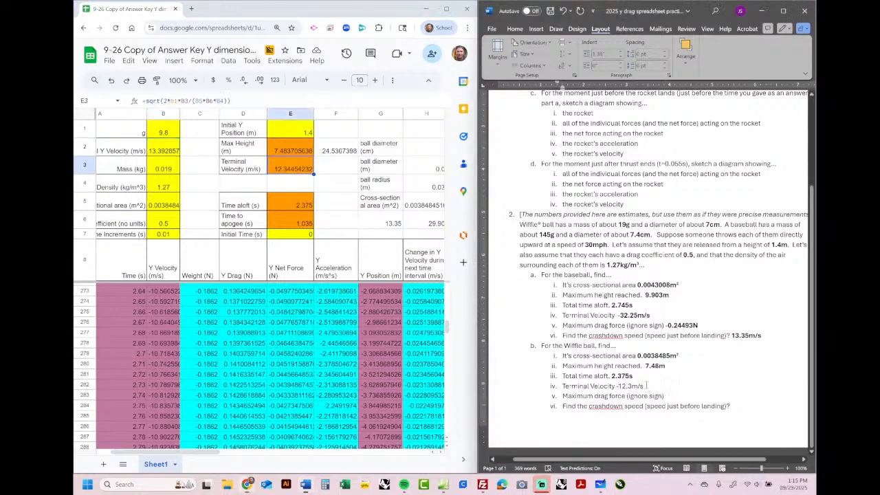
pyautogui.moveTo(644, 386); pyautogui.dragTo(615, 386)
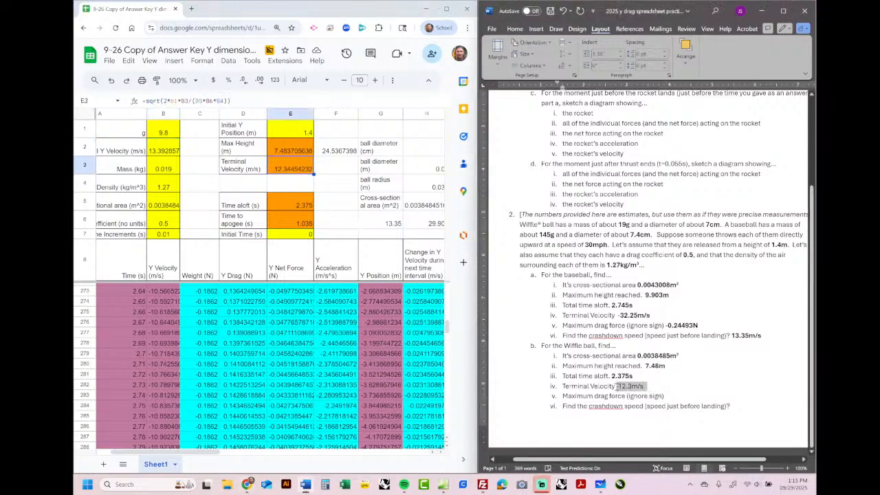
pyautogui.hotkey('ctrl', 'b')
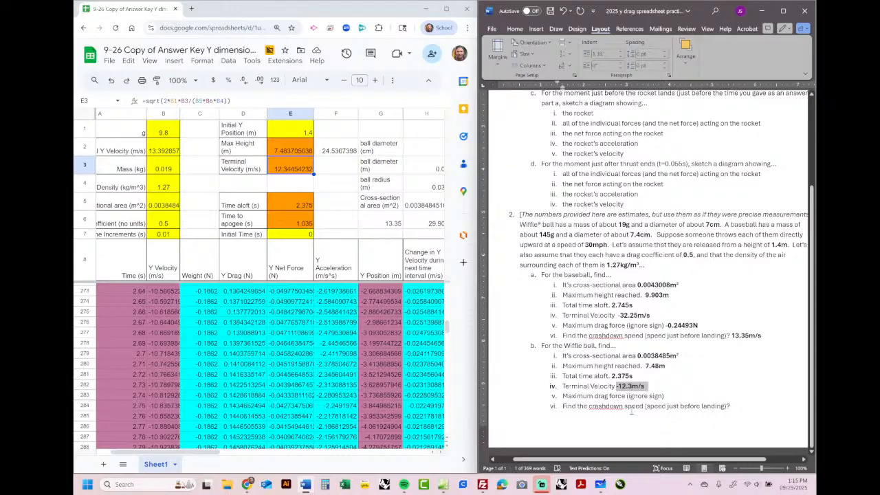
# Compare the Wiffle ball's Y drag at launch with the drag in rows 246 and 247, where its Y position crosses zero
pyautogui.scroll(8, 393, 309)
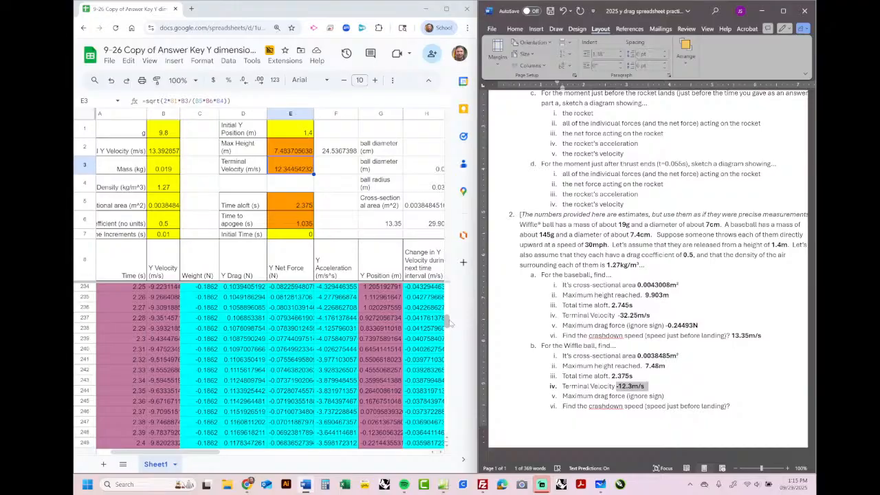
pyautogui.moveTo(451, 320); pyautogui.dragTo(448, 289)
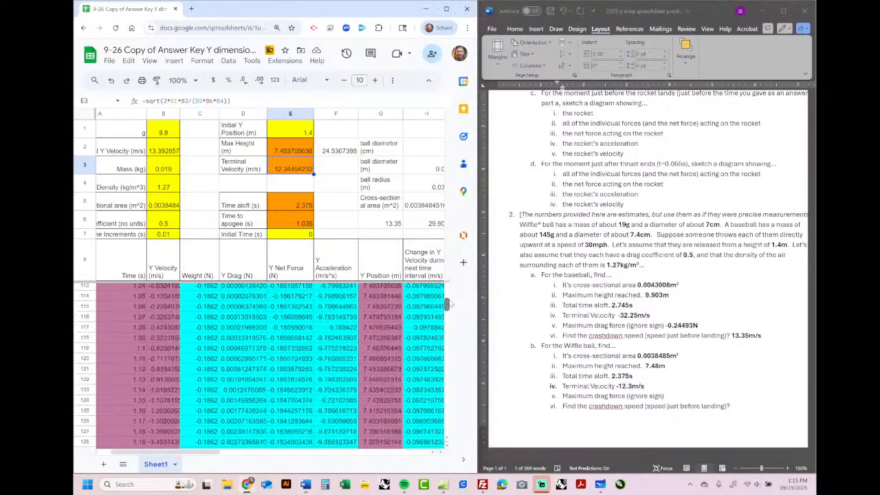
pyautogui.click(232, 288)
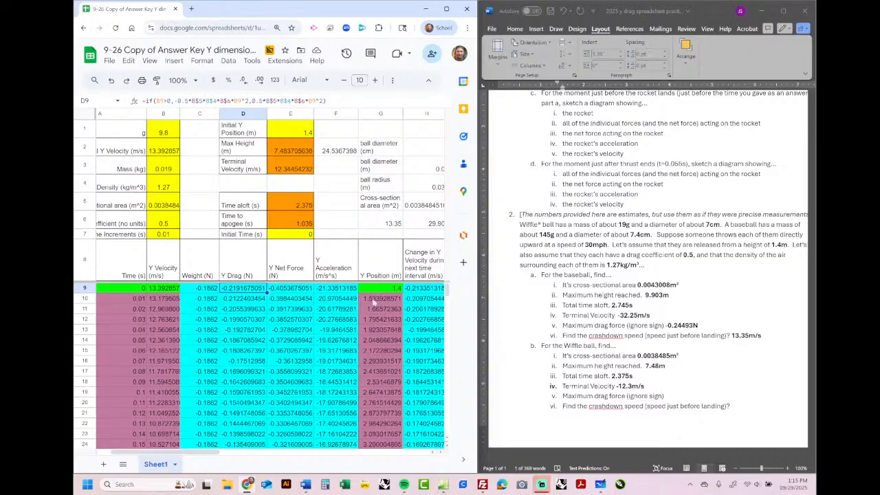
pyautogui.scroll(-5, 446, 294)
pyautogui.moveTo(447, 295); pyautogui.dragTo(453, 323)
pyautogui.scroll(-1, 401, 376)
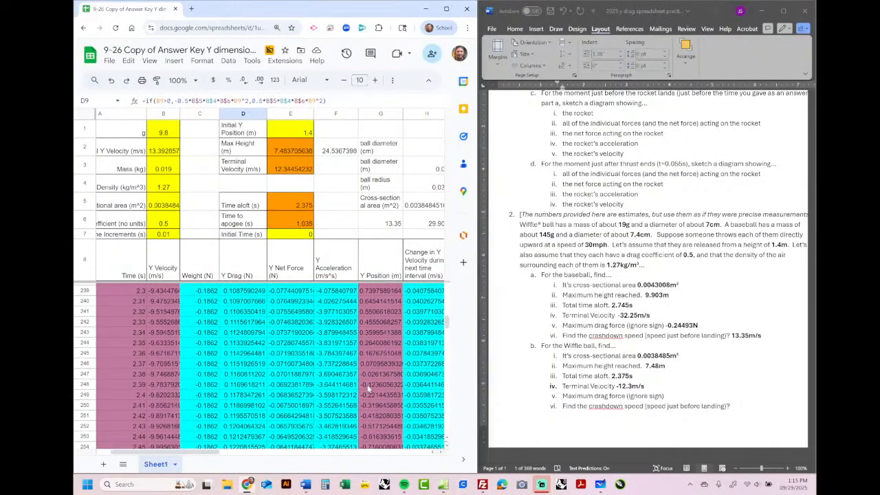
pyautogui.moveTo(367, 370); pyautogui.dragTo(368, 378)
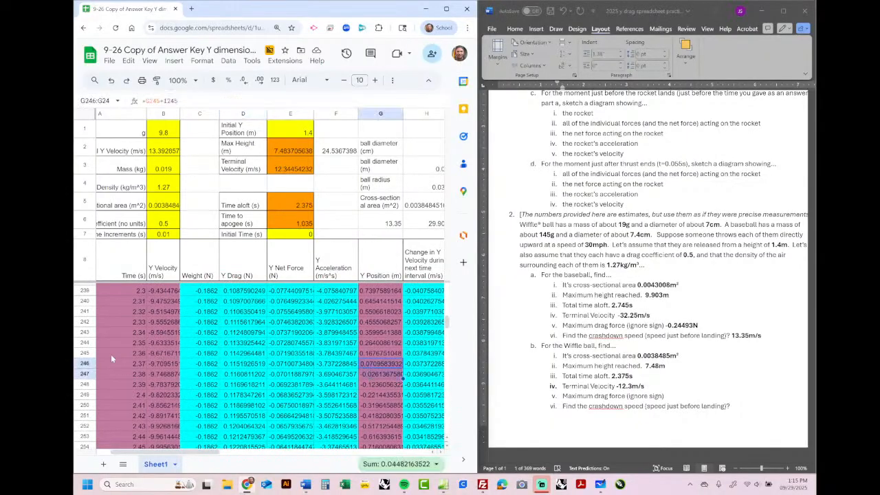
pyautogui.moveTo(92, 364); pyautogui.dragTo(90, 373)
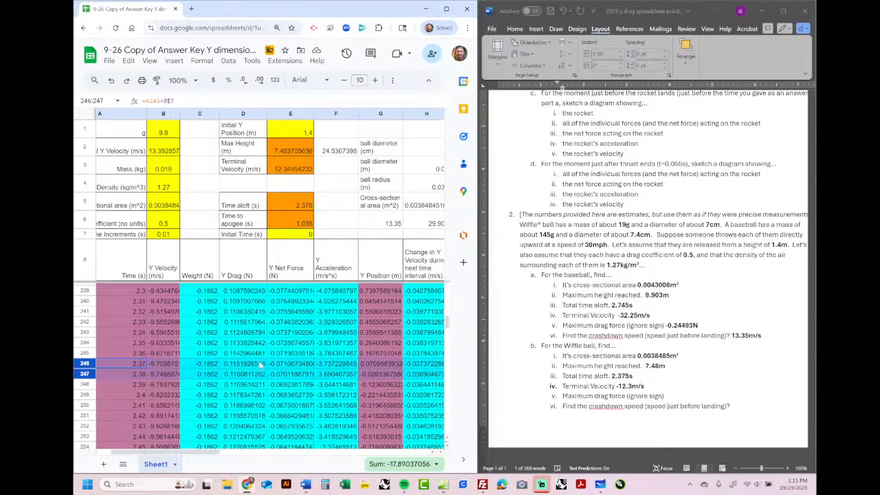
pyautogui.moveTo(448, 321); pyautogui.dragTo(447, 287)
pyautogui.click(239, 290)
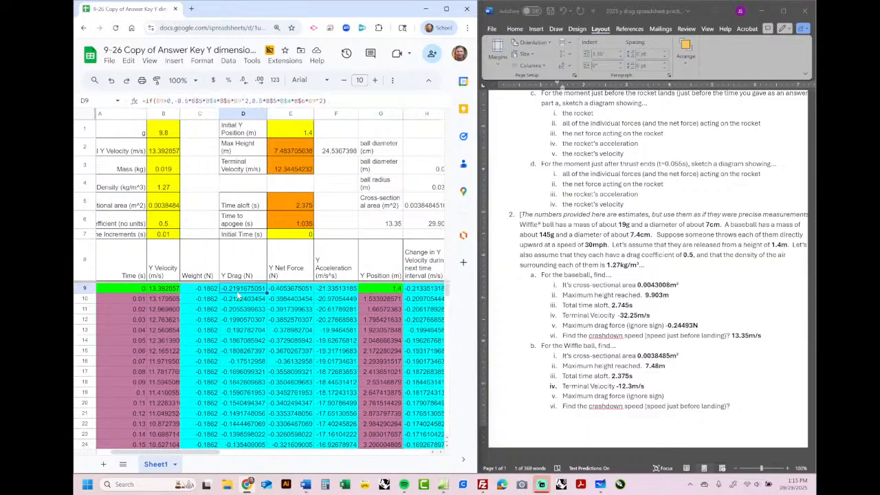
# Record -0.2192N in bold as the Wiffle ball's maximum drag force in the Word document
pyautogui.click(677, 395)
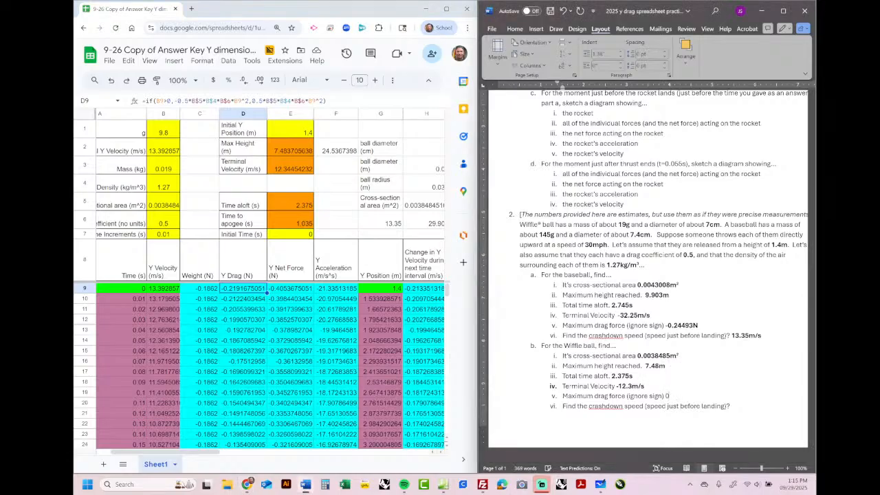
pyautogui.write('0.2192N')
pyautogui.click(665, 396)
pyautogui.write('-')
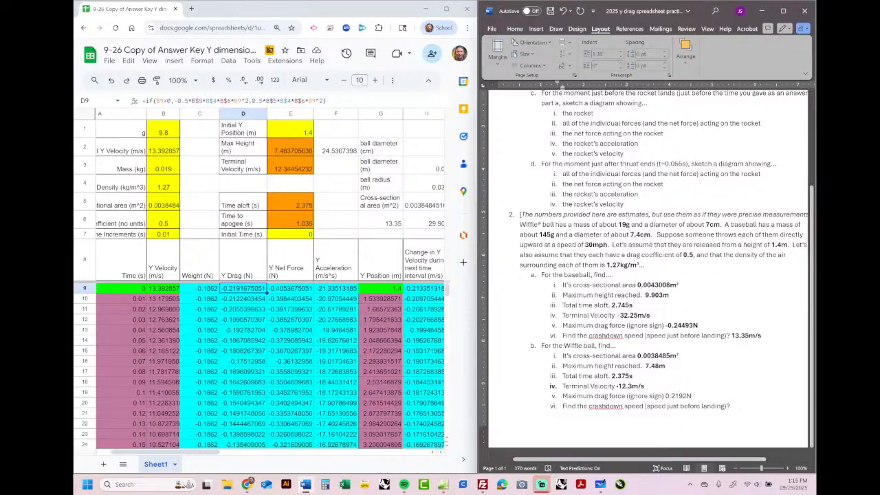
pyautogui.moveTo(697, 396); pyautogui.dragTo(663, 397)
pyautogui.hotkey('ctrl', 'b')
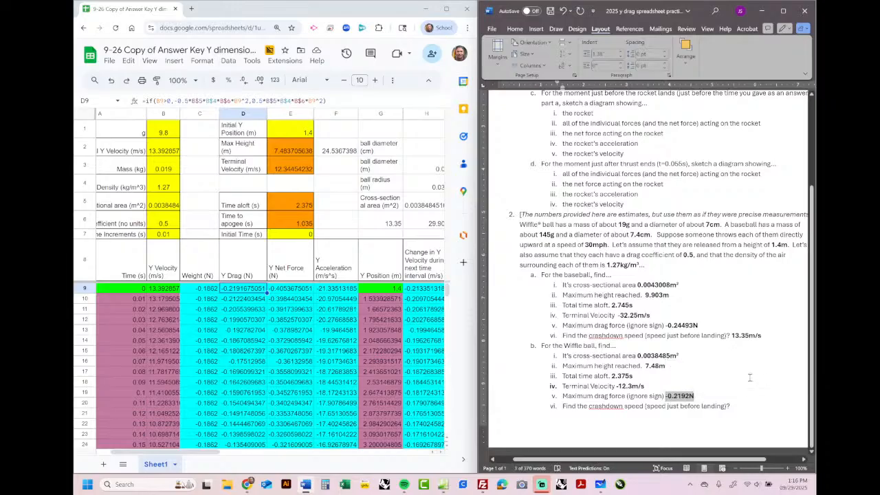
pyautogui.click(717, 375)
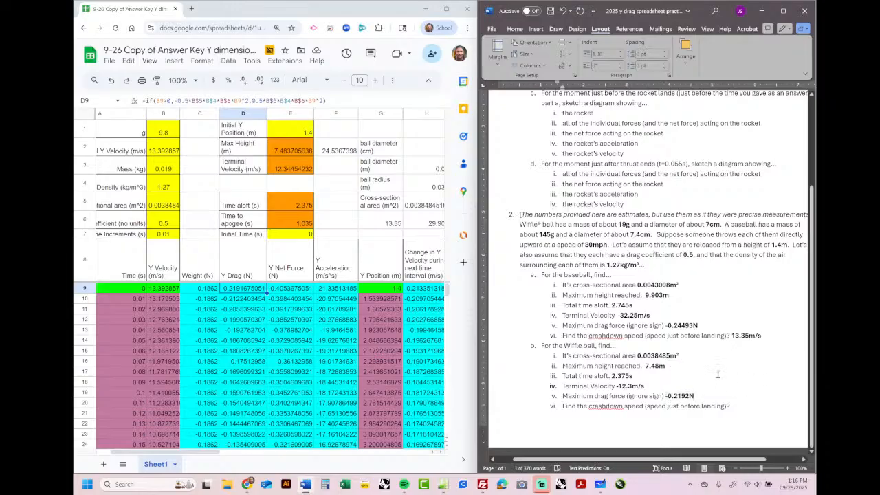
# Locate and select the spreadsheet rows just before and after landing, 246 and 247, to read the Wiffle ball's Y velocity
pyautogui.click(735, 407)
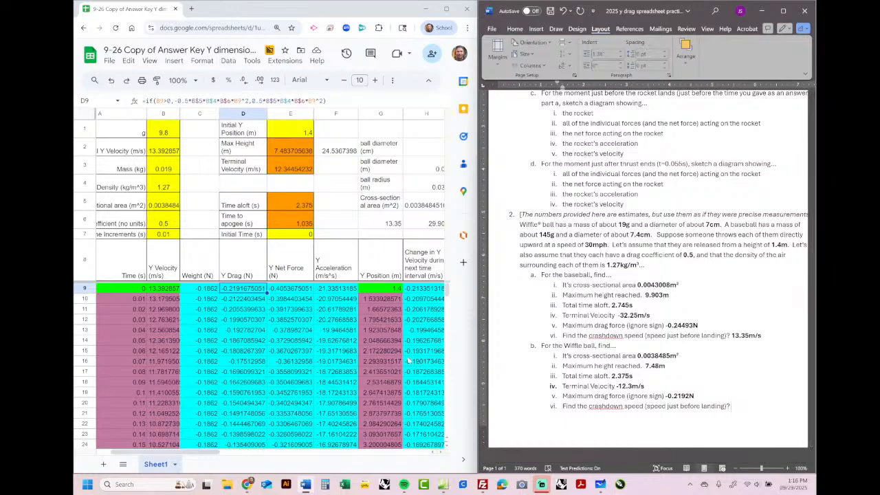
pyautogui.scroll(-2, 370, 397)
pyautogui.scroll(-20, 371, 398)
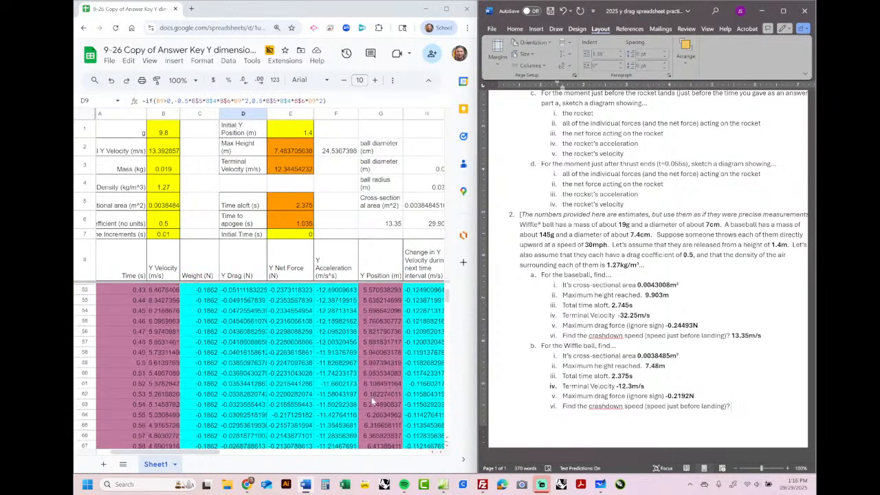
pyautogui.scroll(-20, 371, 398)
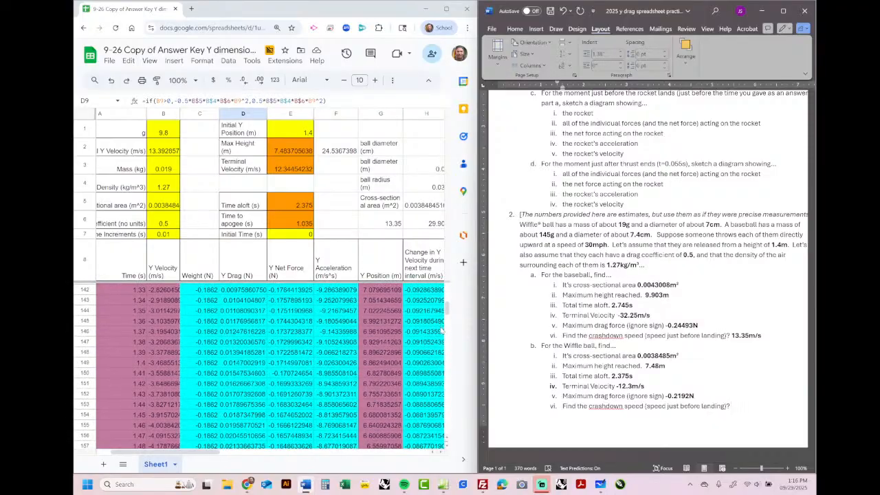
pyautogui.click(445, 309)
pyautogui.moveTo(446, 309); pyautogui.dragTo(449, 330)
pyautogui.click(361, 367)
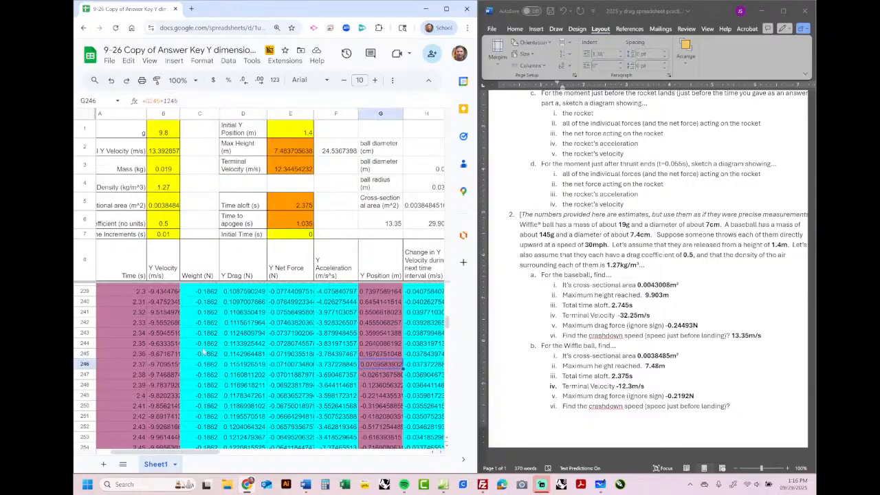
pyautogui.moveTo(88, 369); pyautogui.dragTo(88, 375)
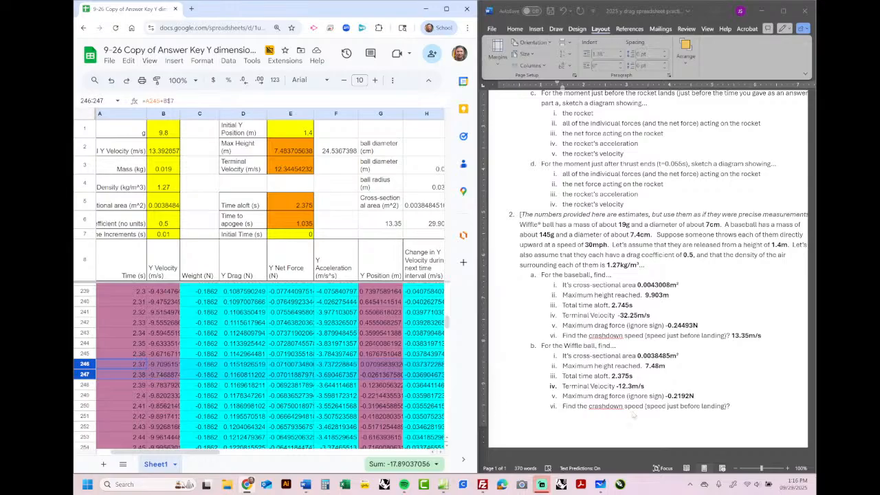
# Record 9.7m/s in bold as the Wiffle ball's crashdown speed in the Word document
pyautogui.click(740, 405)
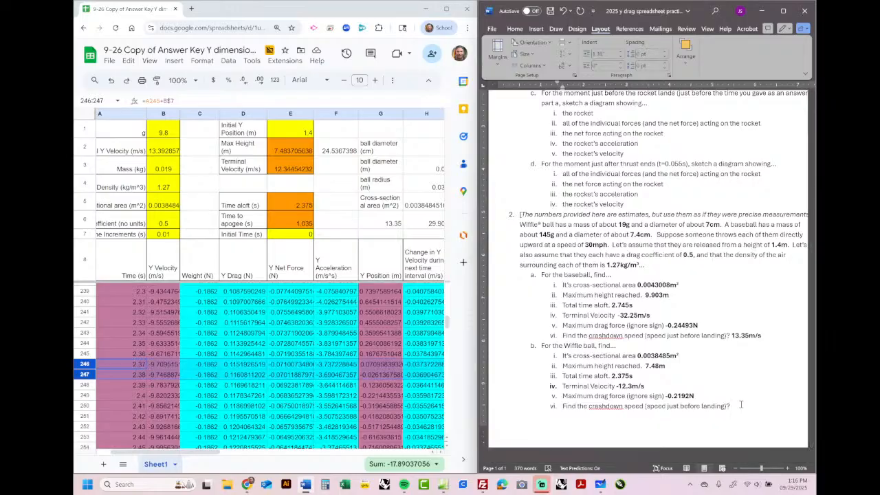
pyautogui.write('9.7m/s')
pyautogui.moveTo(754, 407); pyautogui.dragTo(731, 406)
pyautogui.click(754, 406)
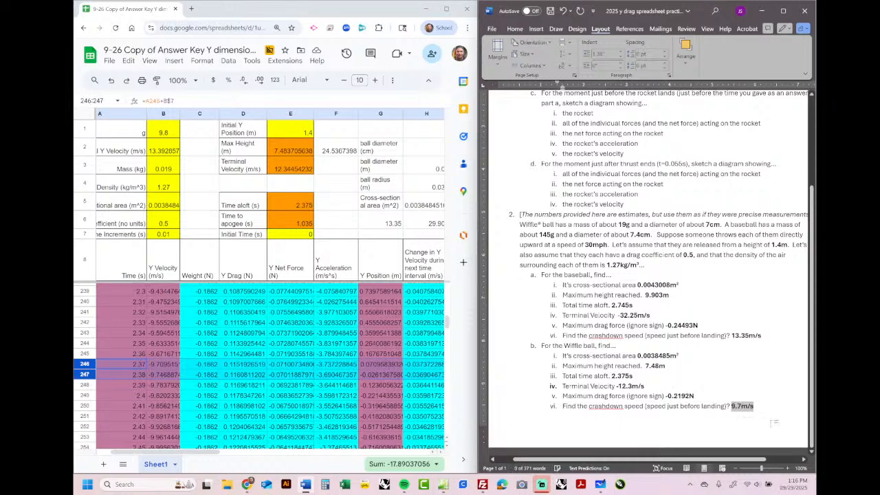
pyautogui.click(756, 406)
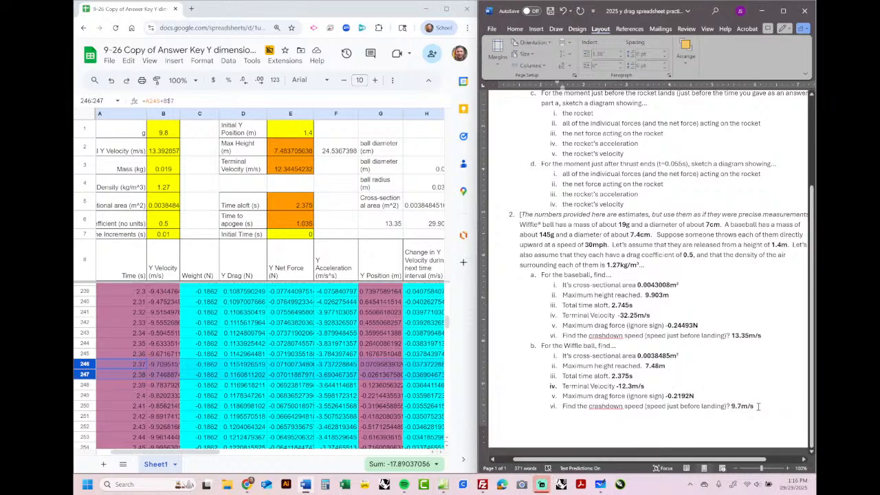